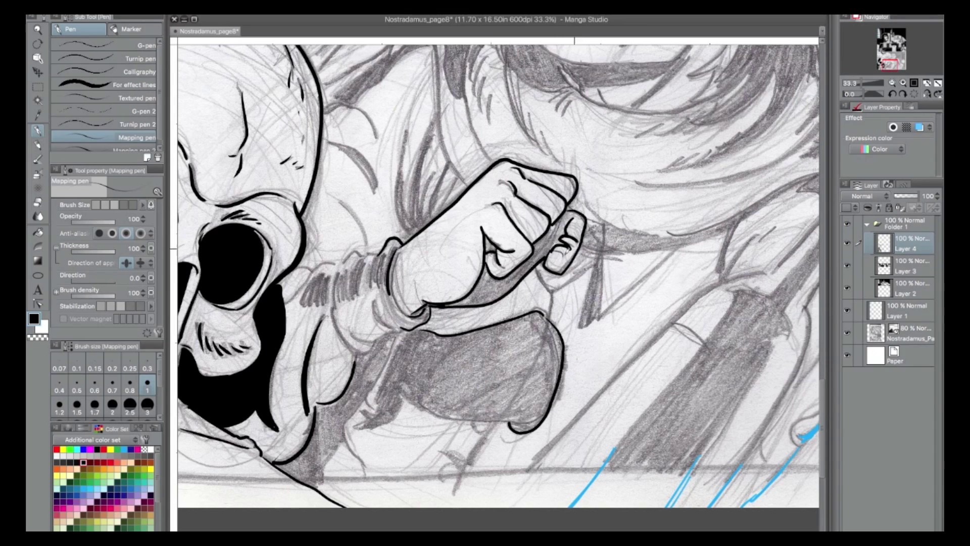
Ink the pointed collar flap beside the fist, plus the sleeve edge and dark vest shape below the forearm.
{"action": "mouse_move", "coordinate": [596, 230]}
{"action": "left_mouse_down"}
{"action": "mouse_move", "coordinate": [618, 245]}
{"action": "mouse_move", "coordinate": [596, 251]}
{"action": "mouse_move", "coordinate": [617, 247]}
{"action": "mouse_move", "coordinate": [597, 230]}
{"action": "mouse_move", "coordinate": [647, 244]}
{"action": "mouse_move", "coordinate": [712, 230]}
{"action": "left_mouse_up"}
{"action": "mouse_move", "coordinate": [604, 249]}
{"action": "left_mouse_down"}
{"action": "mouse_move", "coordinate": [604, 298]}
{"action": "mouse_move", "coordinate": [584, 313]}
{"action": "mouse_move", "coordinate": [603, 311]}
{"action": "left_mouse_up"}
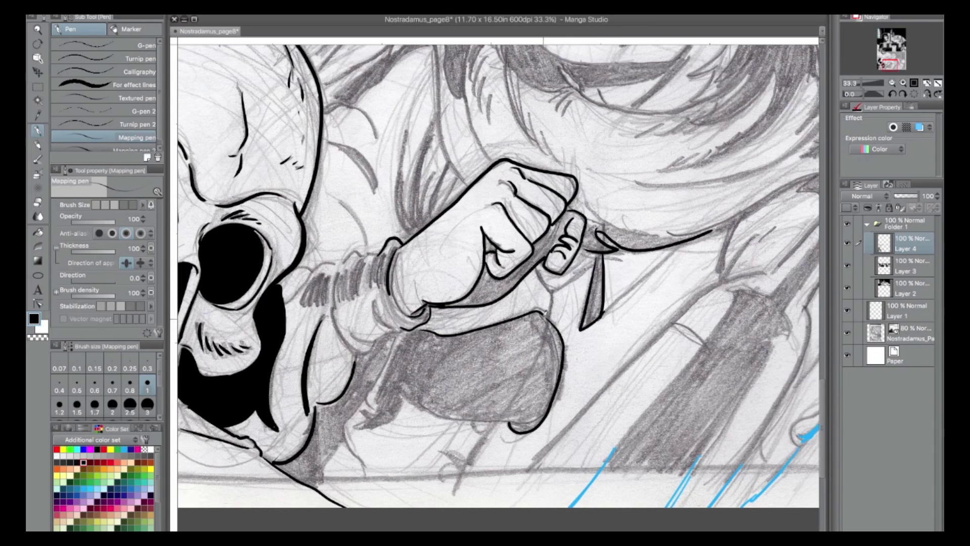
{"action": "left_click_drag", "start_coordinate": [375, 304], "coordinate": [393, 331]}
{"action": "mouse_move", "coordinate": [331, 310]}
{"action": "left_mouse_down"}
{"action": "mouse_move", "coordinate": [362, 350]}
{"action": "mouse_move", "coordinate": [359, 405]}
{"action": "mouse_move", "coordinate": [314, 490]}
{"action": "left_mouse_up"}
{"action": "left_click_drag", "start_coordinate": [349, 445], "coordinate": [370, 479]}
{"action": "mouse_move", "coordinate": [371, 408]}
{"action": "left_mouse_down"}
{"action": "mouse_move", "coordinate": [407, 389]}
{"action": "mouse_move", "coordinate": [454, 415]}
{"action": "mouse_move", "coordinate": [506, 418]}
{"action": "left_mouse_up"}
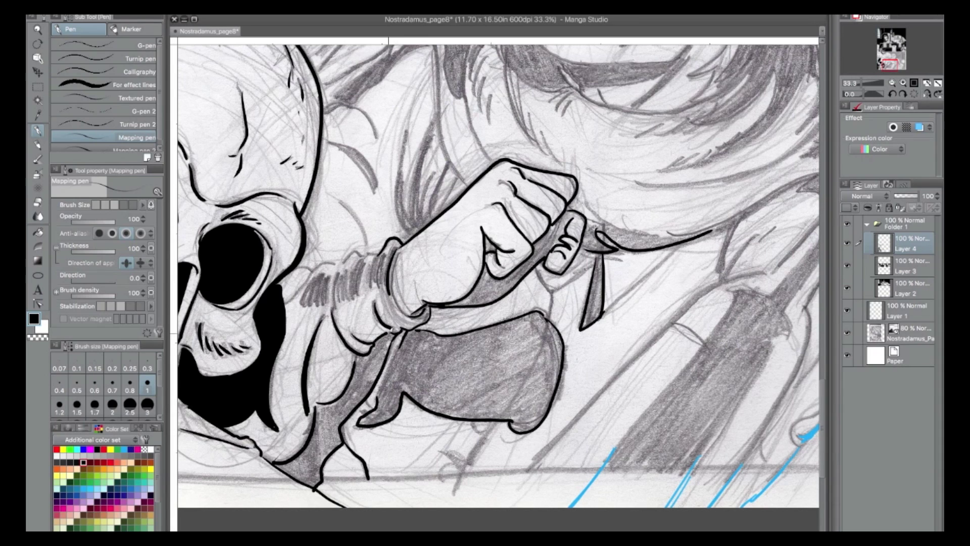
Ink the wristband shadows, the upper sleeve folds and the shirt edge below the vest, and save the page.
{"action": "left_click_drag", "start_coordinate": [336, 260], "coordinate": [286, 300]}
{"action": "key", "text": "ctrl+s"}
{"action": "mouse_move", "coordinate": [331, 144]}
{"action": "left_mouse_down"}
{"action": "mouse_move", "coordinate": [353, 140]}
{"action": "mouse_move", "coordinate": [373, 159]}
{"action": "mouse_move", "coordinate": [348, 144]}
{"action": "mouse_move", "coordinate": [378, 190]}
{"action": "left_mouse_up"}
{"action": "mouse_move", "coordinate": [341, 201]}
{"action": "left_mouse_down"}
{"action": "mouse_move", "coordinate": [354, 207]}
{"action": "mouse_move", "coordinate": [367, 253]}
{"action": "mouse_move", "coordinate": [361, 292]}
{"action": "mouse_move", "coordinate": [361, 265]}
{"action": "mouse_move", "coordinate": [328, 302]}
{"action": "mouse_move", "coordinate": [303, 305]}
{"action": "mouse_move", "coordinate": [321, 271]}
{"action": "left_mouse_up"}
{"action": "left_click_drag", "start_coordinate": [399, 342], "coordinate": [378, 398]}
{"action": "left_click_drag", "start_coordinate": [494, 428], "coordinate": [472, 462]}
{"action": "left_click_drag", "start_coordinate": [540, 275], "coordinate": [587, 268]}
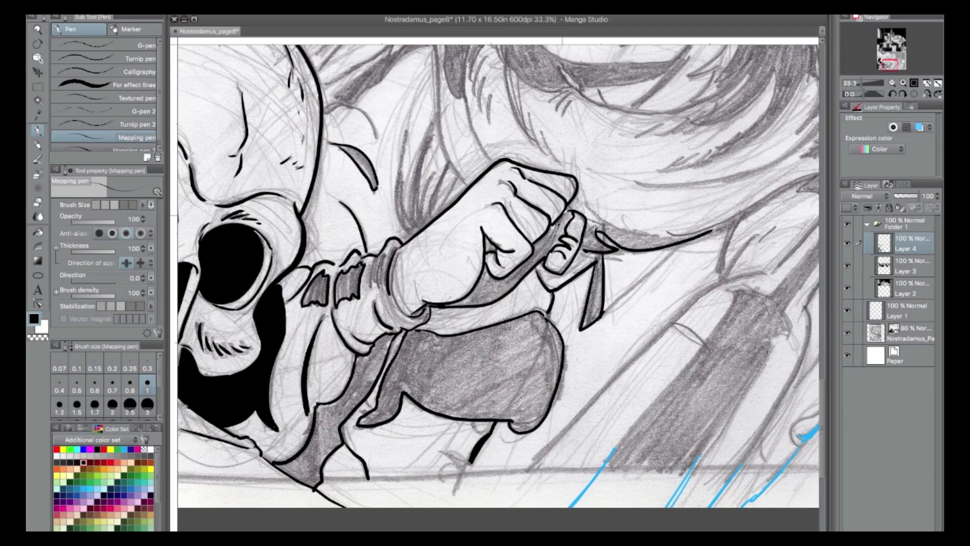
Ink the collar flap's upper edge and the buttoned shirt opening below the vest.
{"action": "left_click_drag", "start_coordinate": [589, 221], "coordinate": [602, 226]}
{"action": "left_click_drag", "start_coordinate": [604, 224], "coordinate": [595, 211]}
{"action": "mouse_move", "coordinate": [594, 211]}
{"action": "left_mouse_down"}
{"action": "mouse_move", "coordinate": [624, 227]}
{"action": "mouse_move", "coordinate": [704, 230]}
{"action": "mouse_move", "coordinate": [605, 309]}
{"action": "mouse_move", "coordinate": [678, 244]}
{"action": "left_mouse_up"}
{"action": "key", "text": "super+z"}
{"action": "mouse_move", "coordinate": [469, 463]}
{"action": "left_mouse_down"}
{"action": "mouse_move", "coordinate": [448, 453]}
{"action": "mouse_move", "coordinate": [457, 502]}
{"action": "mouse_move", "coordinate": [445, 490]}
{"action": "left_mouse_up"}
{"action": "left_click_drag", "start_coordinate": [475, 427], "coordinate": [471, 440]}
Ink the tapered sleeve folds behind the fist and the shoulder edge above them.
{"action": "mouse_move", "coordinate": [405, 133]}
{"action": "left_mouse_down"}
{"action": "mouse_move", "coordinate": [404, 184]}
{"action": "mouse_move", "coordinate": [411, 216]}
{"action": "left_mouse_up"}
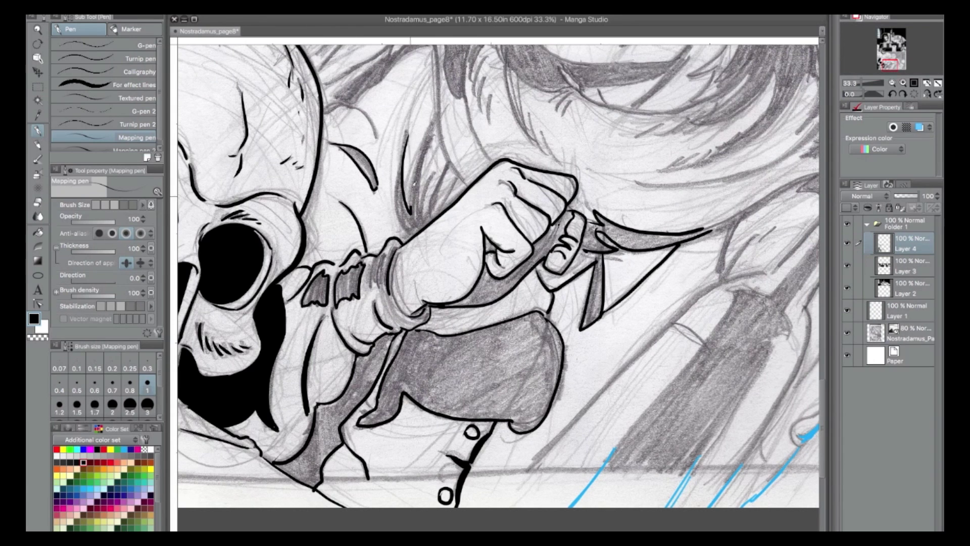
{"action": "left_click_drag", "start_coordinate": [436, 124], "coordinate": [417, 208]}
{"action": "mouse_move", "coordinate": [435, 171]}
{"action": "left_mouse_down"}
{"action": "mouse_move", "coordinate": [423, 218]}
{"action": "mouse_move", "coordinate": [443, 211]}
{"action": "left_mouse_up"}
{"action": "mouse_move", "coordinate": [410, 129]}
{"action": "left_mouse_down"}
{"action": "mouse_move", "coordinate": [403, 207]}
{"action": "mouse_move", "coordinate": [375, 263]}
{"action": "mouse_move", "coordinate": [372, 353]}
{"action": "mouse_move", "coordinate": [344, 251]}
{"action": "mouse_move", "coordinate": [377, 287]}
{"action": "left_mouse_up"}
{"action": "scroll", "coordinate": [377, 277], "scroll_direction": "up", "scroll_amount": 5}
{"action": "mouse_move", "coordinate": [353, 253]}
{"action": "left_mouse_down"}
{"action": "mouse_move", "coordinate": [432, 197]}
{"action": "mouse_move", "coordinate": [411, 191]}
{"action": "mouse_move", "coordinate": [432, 191]}
{"action": "left_mouse_up"}
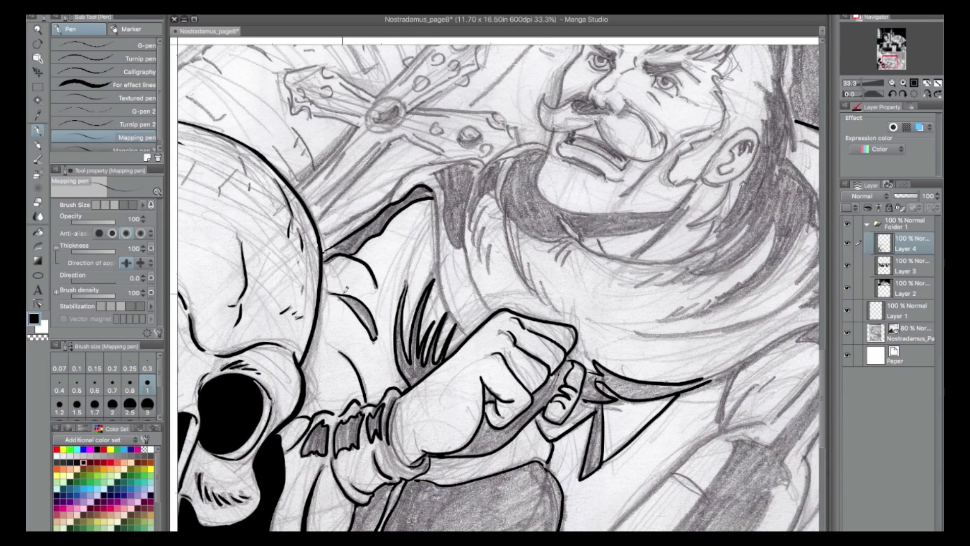
Ink the vest lapel, the scarf's outer edge and folds near the cross, and the edge of the cross's shaft.
{"action": "mouse_move", "coordinate": [434, 194]}
{"action": "left_mouse_down"}
{"action": "mouse_move", "coordinate": [445, 292]}
{"action": "mouse_move", "coordinate": [469, 337]}
{"action": "left_mouse_up"}
{"action": "left_click_drag", "start_coordinate": [434, 174], "coordinate": [481, 162]}
{"action": "mouse_move", "coordinate": [389, 196]}
{"action": "left_mouse_down"}
{"action": "mouse_move", "coordinate": [419, 161]}
{"action": "mouse_move", "coordinate": [546, 143]}
{"action": "left_mouse_up"}
{"action": "mouse_move", "coordinate": [487, 162]}
{"action": "left_mouse_down"}
{"action": "mouse_move", "coordinate": [468, 215]}
{"action": "mouse_move", "coordinate": [491, 310]}
{"action": "left_mouse_up"}
{"action": "mouse_move", "coordinate": [435, 172]}
{"action": "left_mouse_down"}
{"action": "mouse_move", "coordinate": [447, 229]}
{"action": "mouse_move", "coordinate": [461, 242]}
{"action": "mouse_move", "coordinate": [438, 173]}
{"action": "mouse_move", "coordinate": [455, 156]}
{"action": "mouse_move", "coordinate": [520, 148]}
{"action": "left_mouse_up"}
{"action": "mouse_move", "coordinate": [514, 152]}
{"action": "left_mouse_down"}
{"action": "mouse_move", "coordinate": [487, 217]}
{"action": "mouse_move", "coordinate": [471, 233]}
{"action": "left_mouse_up"}
{"action": "mouse_move", "coordinate": [483, 220]}
{"action": "left_mouse_down"}
{"action": "mouse_move", "coordinate": [484, 274]}
{"action": "mouse_move", "coordinate": [498, 295]}
{"action": "left_mouse_up"}
{"action": "left_click_drag", "start_coordinate": [483, 179], "coordinate": [471, 234]}
{"action": "mouse_move", "coordinate": [365, 172]}
{"action": "left_mouse_down"}
{"action": "mouse_move", "coordinate": [389, 136]}
{"action": "mouse_move", "coordinate": [407, 132]}
{"action": "mouse_move", "coordinate": [436, 147]}
{"action": "left_mouse_up"}
{"action": "left_click_drag", "start_coordinate": [370, 155], "coordinate": [310, 187]}
Fill the vest, sleeve, wristband and under-fist shadow areas with black.
{"action": "mouse_move", "coordinate": [458, 338]}
{"action": "left_mouse_down"}
{"action": "mouse_move", "coordinate": [451, 255]}
{"action": "mouse_move", "coordinate": [463, 112]}
{"action": "left_mouse_up"}
{"action": "key", "text": "g"}
{"action": "left_click", "coordinate": [346, 324]}
{"action": "left_click", "coordinate": [480, 298]}
{"action": "left_click", "coordinate": [379, 193]}
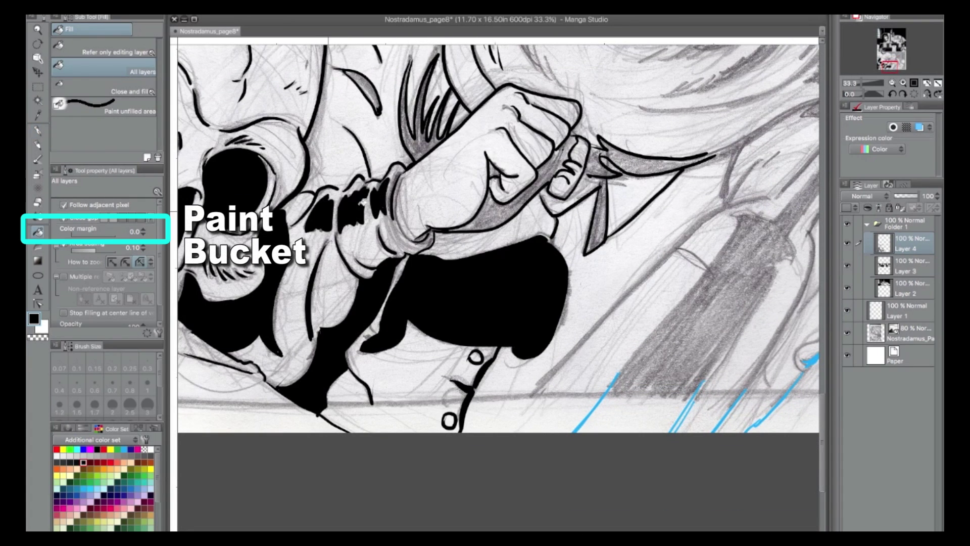
{"action": "left_click", "coordinate": [504, 196]}
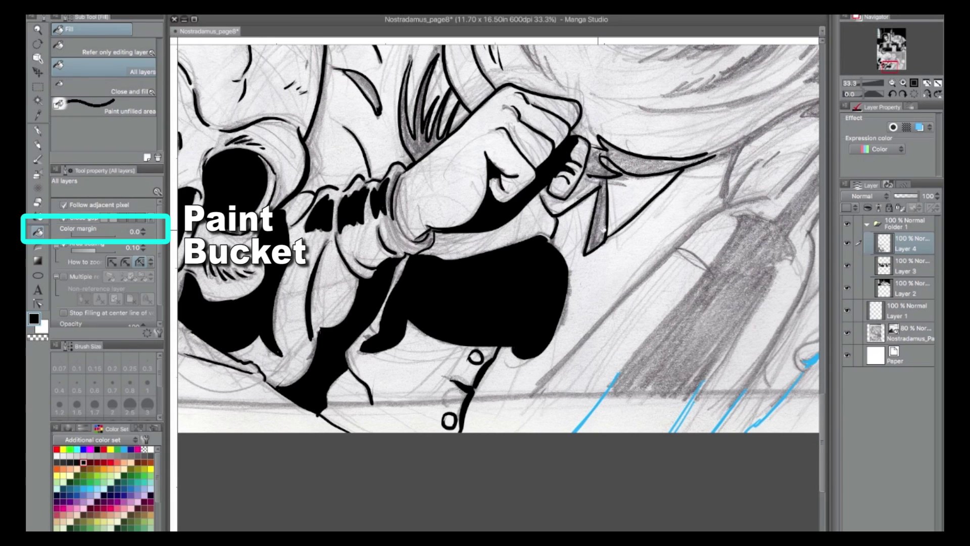
Ink the scarf's long lower folds above the fist with the Mapping pen.
{"action": "key", "text": "p"}
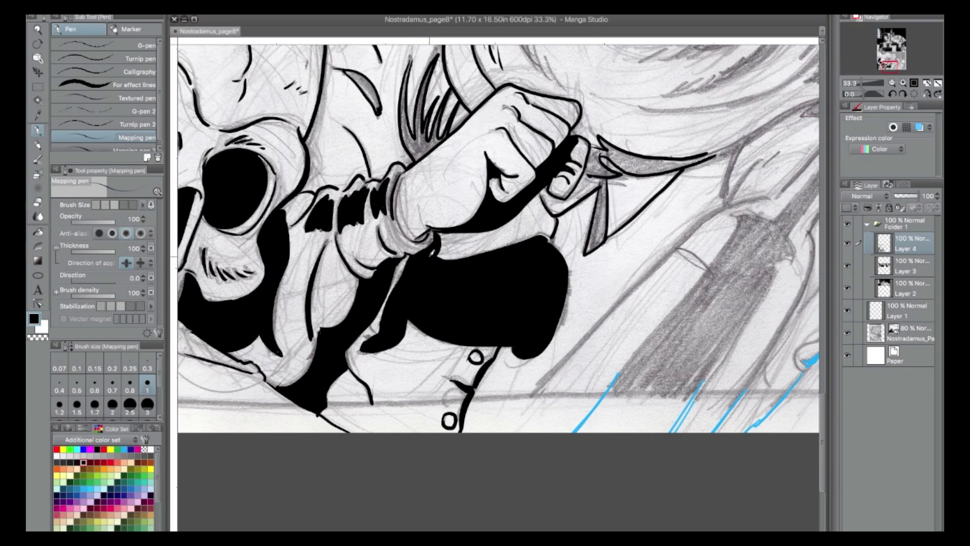
{"action": "mouse_move", "coordinate": [555, 191]}
{"action": "left_mouse_down"}
{"action": "mouse_move", "coordinate": [501, 408]}
{"action": "mouse_move", "coordinate": [511, 438]}
{"action": "left_mouse_up"}
{"action": "mouse_move", "coordinate": [471, 232]}
{"action": "left_mouse_down"}
{"action": "mouse_move", "coordinate": [476, 294]}
{"action": "mouse_move", "coordinate": [495, 320]}
{"action": "left_mouse_up"}
{"action": "left_click_drag", "start_coordinate": [493, 302], "coordinate": [536, 345]}
{"action": "mouse_move", "coordinate": [551, 340]}
{"action": "left_mouse_down"}
{"action": "mouse_move", "coordinate": [586, 353]}
{"action": "mouse_move", "coordinate": [713, 342]}
{"action": "left_mouse_up"}
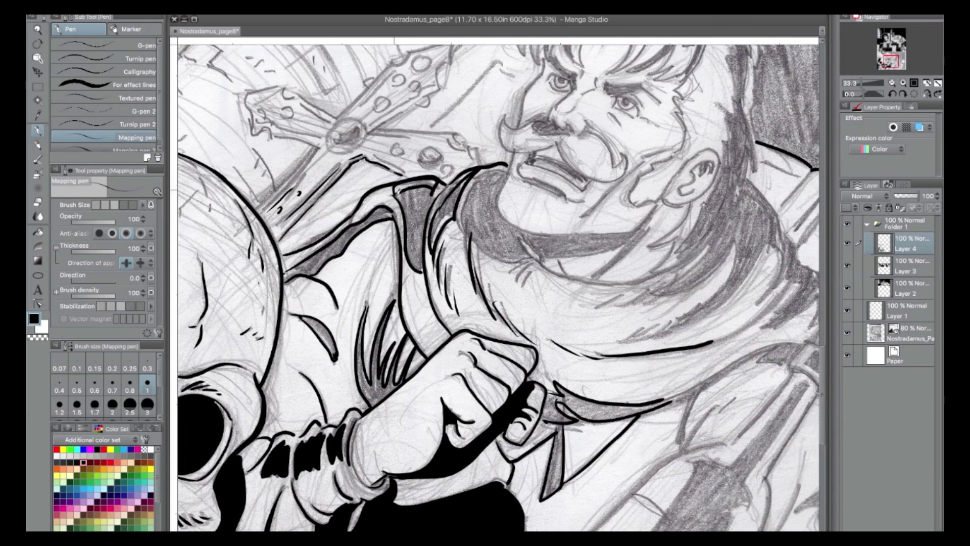
Ink the scarf's inner neckline edge, its short creases and the jagged folds below the ear.
{"action": "mouse_move", "coordinate": [468, 184]}
{"action": "left_mouse_down"}
{"action": "mouse_move", "coordinate": [504, 255]}
{"action": "mouse_move", "coordinate": [531, 251]}
{"action": "mouse_move", "coordinate": [516, 283]}
{"action": "left_mouse_up"}
{"action": "mouse_move", "coordinate": [534, 256]}
{"action": "left_mouse_down"}
{"action": "mouse_move", "coordinate": [560, 281]}
{"action": "mouse_move", "coordinate": [548, 263]}
{"action": "mouse_move", "coordinate": [587, 280]}
{"action": "mouse_move", "coordinate": [654, 275]}
{"action": "left_mouse_up"}
{"action": "mouse_move", "coordinate": [690, 207]}
{"action": "left_mouse_down"}
{"action": "mouse_move", "coordinate": [651, 239]}
{"action": "mouse_move", "coordinate": [685, 230]}
{"action": "mouse_move", "coordinate": [660, 261]}
{"action": "mouse_move", "coordinate": [687, 262]}
{"action": "mouse_move", "coordinate": [670, 290]}
{"action": "mouse_move", "coordinate": [681, 291]}
{"action": "mouse_move", "coordinate": [712, 254]}
{"action": "mouse_move", "coordinate": [658, 284]}
{"action": "mouse_move", "coordinate": [680, 269]}
{"action": "left_mouse_up"}
{"action": "mouse_move", "coordinate": [700, 263]}
{"action": "left_mouse_down"}
{"action": "mouse_move", "coordinate": [722, 232]}
{"action": "mouse_move", "coordinate": [661, 283]}
{"action": "mouse_move", "coordinate": [585, 309]}
{"action": "left_mouse_up"}
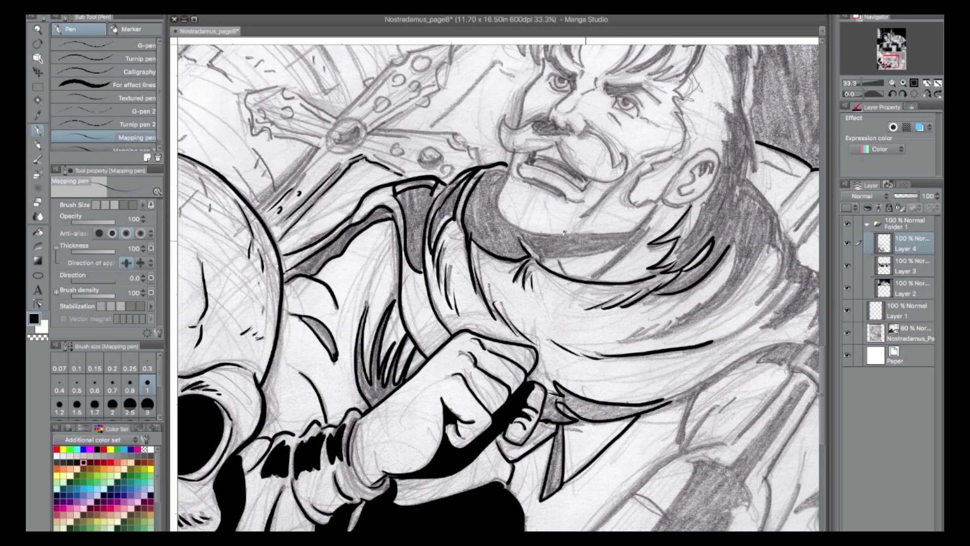
Ink the inner collar band under the chin and the man's jawline.
{"action": "left_click_drag", "start_coordinate": [567, 257], "coordinate": [628, 242]}
{"action": "left_click_drag", "start_coordinate": [628, 243], "coordinate": [589, 279]}
{"action": "left_click_drag", "start_coordinate": [650, 227], "coordinate": [590, 279]}
{"action": "scroll", "coordinate": [543, 253], "scroll_direction": "up", "scroll_amount": 1}
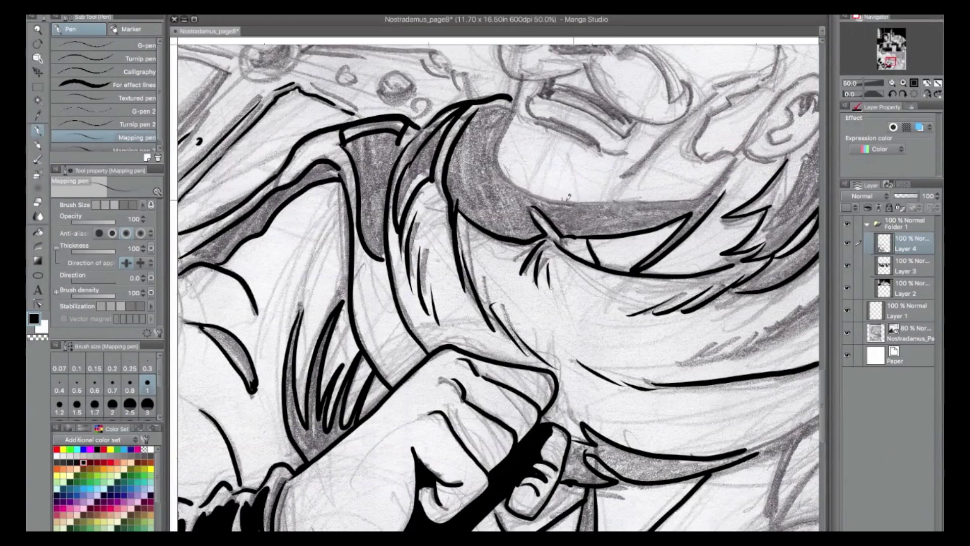
{"action": "left_click_drag", "start_coordinate": [549, 197], "coordinate": [701, 198]}
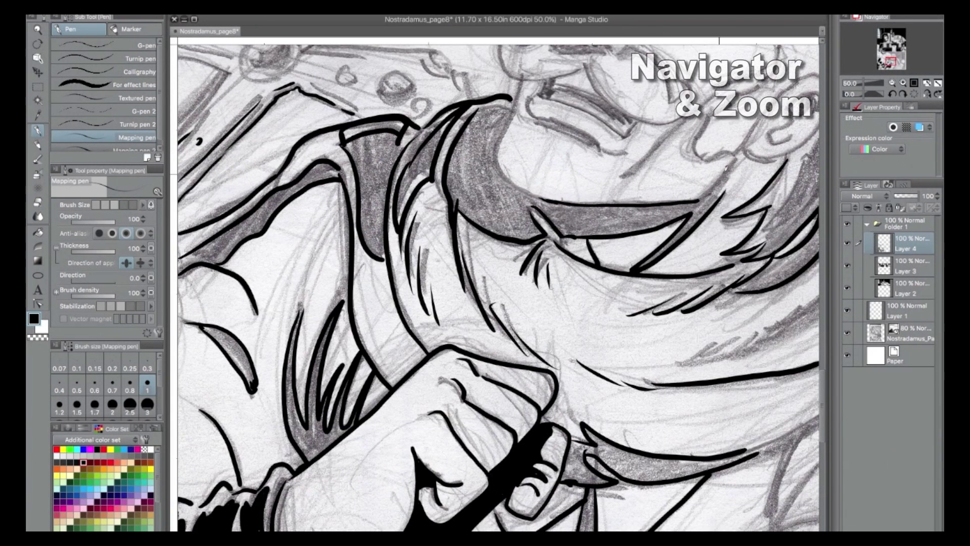
{"action": "mouse_move", "coordinate": [517, 105]}
{"action": "left_mouse_down"}
{"action": "mouse_move", "coordinate": [505, 164]}
{"action": "mouse_move", "coordinate": [551, 195]}
{"action": "left_mouse_up"}
Ink the jagged hair locks at the back of the man's head and the scarf edge beneath them.
{"action": "left_click_drag", "start_coordinate": [885, 65], "coordinate": [889, 62]}
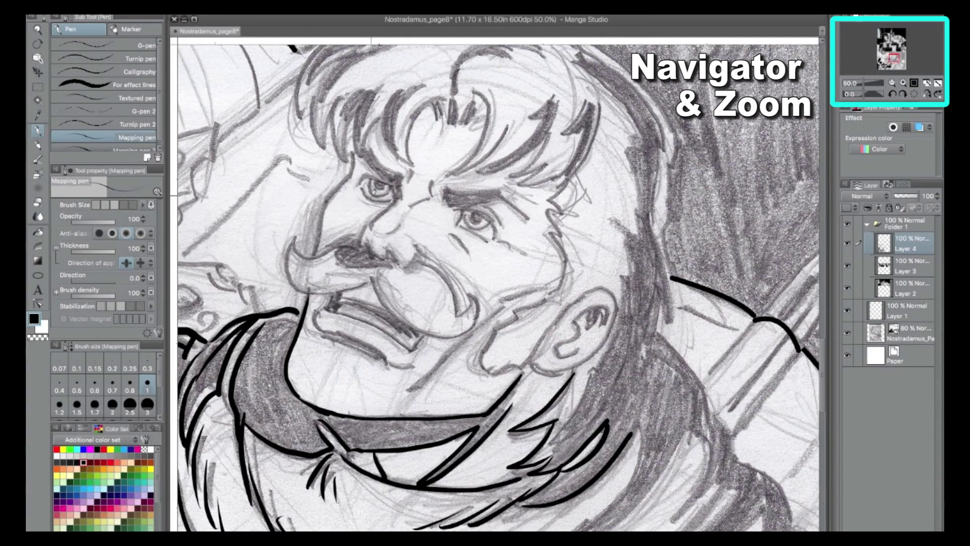
{"action": "mouse_move", "coordinate": [655, 238]}
{"action": "left_mouse_down"}
{"action": "mouse_move", "coordinate": [657, 328]}
{"action": "mouse_move", "coordinate": [704, 401]}
{"action": "left_mouse_up"}
{"action": "left_click_drag", "start_coordinate": [660, 163], "coordinate": [650, 228]}
{"action": "mouse_move", "coordinate": [615, 219]}
{"action": "left_mouse_down"}
{"action": "mouse_move", "coordinate": [634, 220]}
{"action": "mouse_move", "coordinate": [638, 150]}
{"action": "mouse_move", "coordinate": [641, 275]}
{"action": "mouse_move", "coordinate": [627, 326]}
{"action": "left_mouse_up"}
{"action": "mouse_move", "coordinate": [562, 232]}
{"action": "left_mouse_down"}
{"action": "mouse_move", "coordinate": [630, 325]}
{"action": "mouse_move", "coordinate": [645, 291]}
{"action": "mouse_move", "coordinate": [655, 326]}
{"action": "left_mouse_up"}
{"action": "left_click_drag", "start_coordinate": [648, 318], "coordinate": [647, 347]}
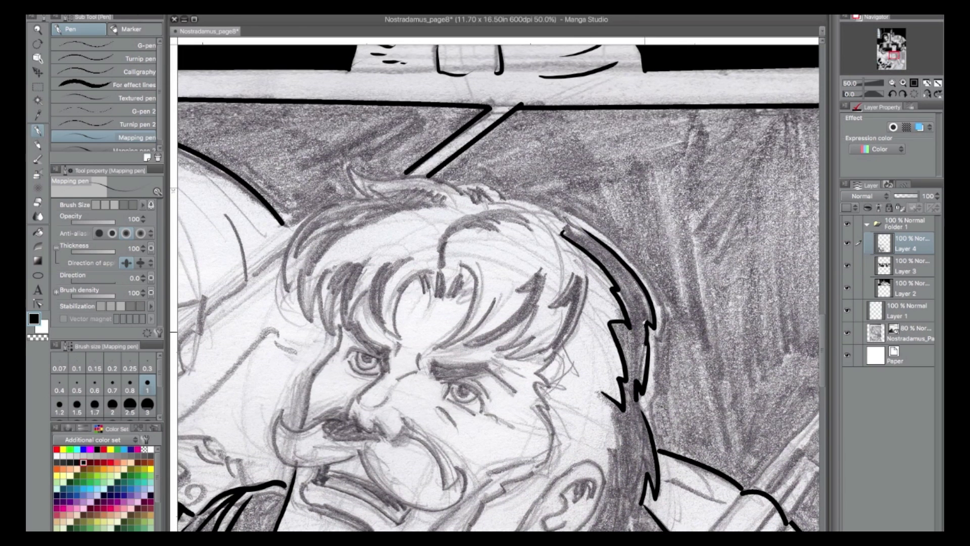
Ink the outer contour of the back hair, redoing one stroke, and the jagged strands near the ear.
{"action": "mouse_move", "coordinate": [569, 214]}
{"action": "left_mouse_down"}
{"action": "mouse_move", "coordinate": [644, 265]}
{"action": "mouse_move", "coordinate": [664, 323]}
{"action": "left_mouse_up"}
{"action": "mouse_move", "coordinate": [617, 236]}
{"action": "left_mouse_down"}
{"action": "mouse_move", "coordinate": [662, 316]}
{"action": "mouse_move", "coordinate": [648, 400]}
{"action": "mouse_move", "coordinate": [657, 433]}
{"action": "left_mouse_up"}
{"action": "key", "text": "super+z"}
{"action": "mouse_move", "coordinate": [657, 335]}
{"action": "left_mouse_down"}
{"action": "mouse_move", "coordinate": [665, 325]}
{"action": "mouse_move", "coordinate": [650, 404]}
{"action": "mouse_move", "coordinate": [658, 449]}
{"action": "left_mouse_up"}
{"action": "left_click_drag", "start_coordinate": [637, 392], "coordinate": [643, 416]}
{"action": "mouse_move", "coordinate": [601, 393]}
{"action": "left_mouse_down"}
{"action": "mouse_move", "coordinate": [620, 443]}
{"action": "mouse_move", "coordinate": [613, 470]}
{"action": "left_mouse_up"}
{"action": "left_click_drag", "start_coordinate": [552, 306], "coordinate": [575, 271]}
{"action": "left_click_drag", "start_coordinate": [561, 234], "coordinate": [584, 228]}
Ink the hair outline across the crown with its stray tufts, and the first fringe strands.
{"action": "left_click_drag", "start_coordinate": [505, 200], "coordinate": [572, 216]}
{"action": "mouse_move", "coordinate": [454, 186]}
{"action": "left_mouse_down"}
{"action": "mouse_move", "coordinate": [488, 184]}
{"action": "mouse_move", "coordinate": [505, 201]}
{"action": "left_mouse_up"}
{"action": "left_click_drag", "start_coordinate": [467, 190], "coordinate": [492, 199]}
{"action": "left_click_drag", "start_coordinate": [471, 194], "coordinate": [490, 201]}
{"action": "left_click_drag", "start_coordinate": [349, 165], "coordinate": [442, 202]}
{"action": "mouse_move", "coordinate": [284, 214]}
{"action": "left_mouse_down"}
{"action": "mouse_move", "coordinate": [290, 225]}
{"action": "mouse_move", "coordinate": [373, 191]}
{"action": "left_mouse_up"}
{"action": "left_click_drag", "start_coordinate": [293, 234], "coordinate": [295, 295]}
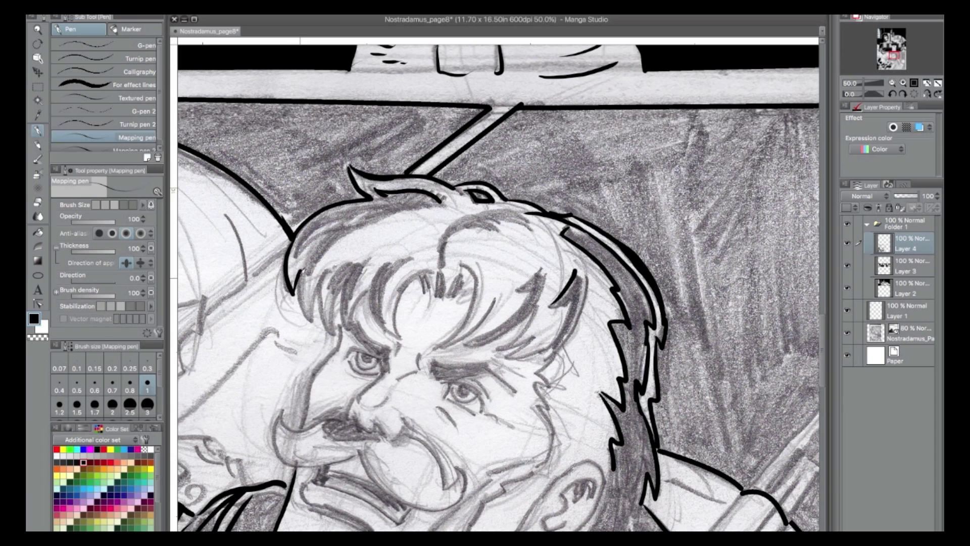
{"action": "left_click_drag", "start_coordinate": [330, 263], "coordinate": [313, 327]}
{"action": "mouse_move", "coordinate": [298, 250]}
{"action": "left_mouse_down"}
{"action": "mouse_move", "coordinate": [383, 197]}
{"action": "mouse_move", "coordinate": [297, 253]}
{"action": "mouse_move", "coordinate": [446, 197]}
{"action": "left_mouse_up"}
{"action": "mouse_move", "coordinate": [450, 230]}
{"action": "left_mouse_down"}
{"action": "mouse_move", "coordinate": [500, 232]}
{"action": "mouse_move", "coordinate": [442, 267]}
{"action": "mouse_move", "coordinate": [529, 223]}
{"action": "mouse_move", "coordinate": [483, 218]}
{"action": "left_mouse_up"}
Ink the knobbed hilt rising behind the man's shoulder with its black accents.
{"action": "left_click_drag", "start_coordinate": [609, 425], "coordinate": [326, 251]}
{"action": "mouse_move", "coordinate": [460, 315]}
{"action": "left_mouse_down"}
{"action": "mouse_move", "coordinate": [535, 231]}
{"action": "mouse_move", "coordinate": [602, 181]}
{"action": "mouse_move", "coordinate": [590, 212]}
{"action": "left_mouse_up"}
{"action": "mouse_move", "coordinate": [583, 192]}
{"action": "left_mouse_down"}
{"action": "mouse_move", "coordinate": [586, 222]}
{"action": "mouse_move", "coordinate": [548, 284]}
{"action": "left_mouse_up"}
{"action": "mouse_move", "coordinate": [562, 233]}
{"action": "left_mouse_down"}
{"action": "mouse_move", "coordinate": [487, 317]}
{"action": "mouse_move", "coordinate": [435, 408]}
{"action": "left_mouse_up"}
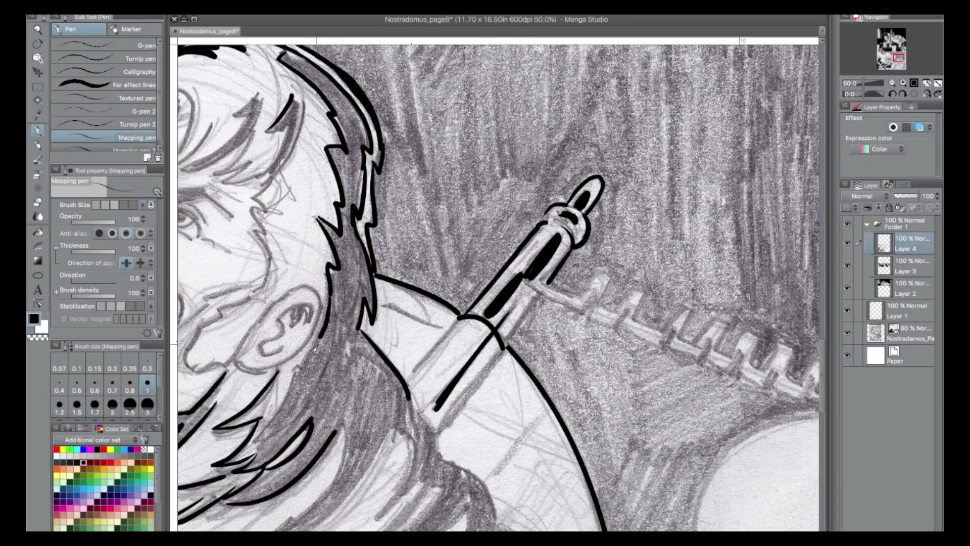
Ink the toothed upper edge of the serrated strip running from the hilt to the page edge.
{"action": "mouse_move", "coordinate": [576, 293]}
{"action": "left_mouse_down"}
{"action": "mouse_move", "coordinate": [609, 295]}
{"action": "mouse_move", "coordinate": [680, 336]}
{"action": "left_mouse_up"}
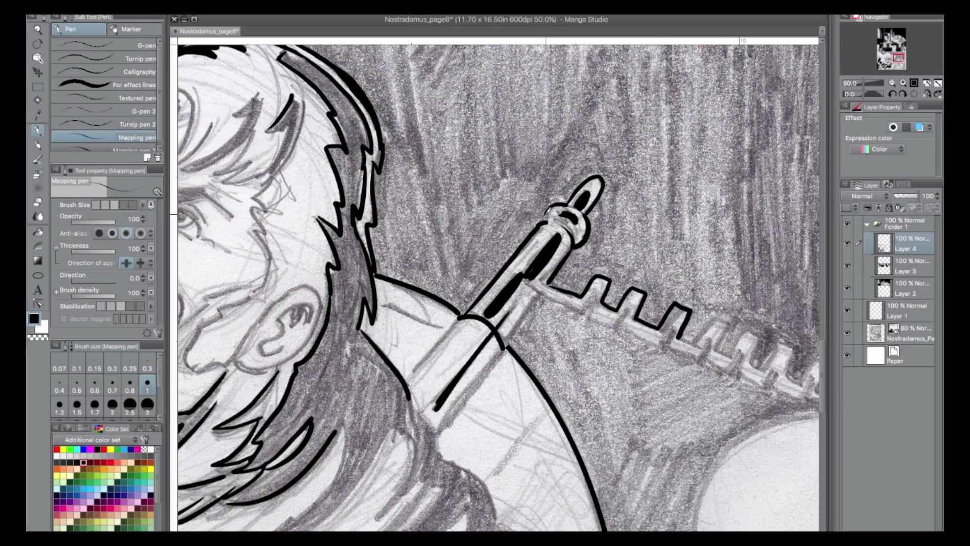
{"action": "left_click_drag", "start_coordinate": [573, 219], "coordinate": [559, 221]}
{"action": "left_click_drag", "start_coordinate": [454, 349], "coordinate": [324, 194]}
{"action": "mouse_move", "coordinate": [551, 182]}
{"action": "left_mouse_down"}
{"action": "mouse_move", "coordinate": [581, 163]}
{"action": "mouse_move", "coordinate": [600, 198]}
{"action": "mouse_move", "coordinate": [685, 211]}
{"action": "mouse_move", "coordinate": [697, 240]}
{"action": "mouse_move", "coordinate": [521, 230]}
{"action": "mouse_move", "coordinate": [550, 217]}
{"action": "mouse_move", "coordinate": [594, 256]}
{"action": "mouse_move", "coordinate": [633, 272]}
{"action": "mouse_move", "coordinate": [661, 268]}
{"action": "mouse_move", "coordinate": [709, 303]}
{"action": "left_mouse_up"}
Draw a 0.3 brush-size ellipse around the candle's round glow.
{"action": "left_click", "coordinate": [38, 275]}
{"action": "left_click_drag", "start_coordinate": [385, 243], "coordinate": [609, 474]}
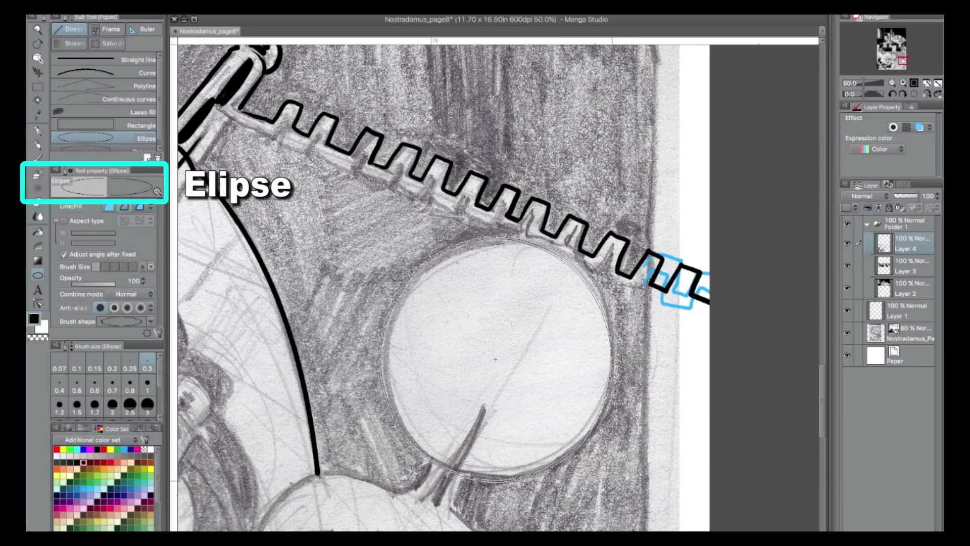
{"action": "left_click", "coordinate": [611, 449]}
{"action": "left_click_drag", "start_coordinate": [464, 310], "coordinate": [567, 375]}
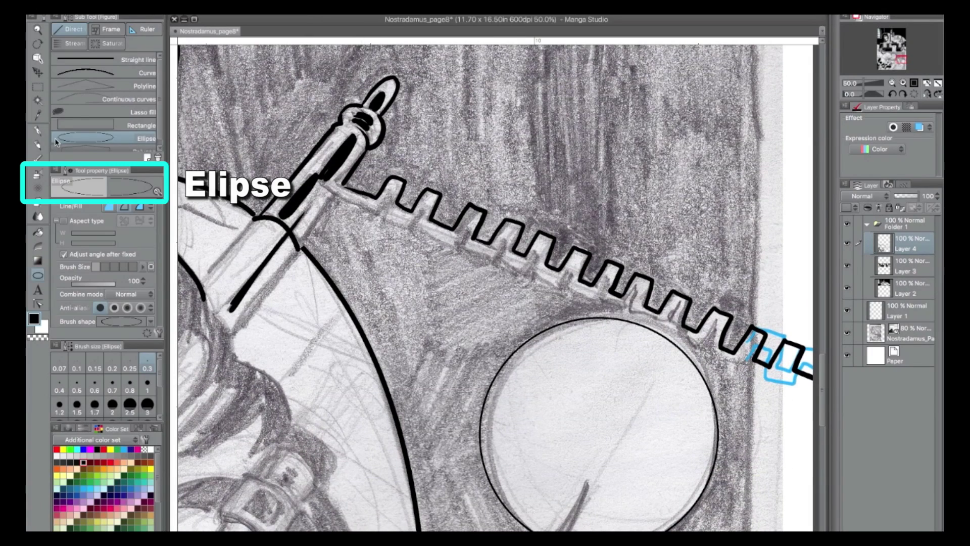
Ink the hilt's lower edge and the underside of the serrated strip with the Mapping pen.
{"action": "left_click", "coordinate": [38, 131]}
{"action": "left_click_drag", "start_coordinate": [206, 277], "coordinate": [254, 217]}
{"action": "mouse_move", "coordinate": [300, 247]}
{"action": "left_mouse_down"}
{"action": "mouse_move", "coordinate": [323, 213]}
{"action": "mouse_move", "coordinate": [376, 208]}
{"action": "mouse_move", "coordinate": [449, 243]}
{"action": "mouse_move", "coordinate": [508, 245]}
{"action": "mouse_move", "coordinate": [571, 277]}
{"action": "mouse_move", "coordinate": [579, 294]}
{"action": "mouse_move", "coordinate": [606, 291]}
{"action": "mouse_move", "coordinate": [779, 364]}
{"action": "mouse_move", "coordinate": [814, 398]}
{"action": "left_mouse_up"}
Ink the top contour of the melted candle and its wick below the round glow.
{"action": "mouse_move", "coordinate": [632, 374]}
{"action": "left_mouse_down"}
{"action": "mouse_move", "coordinate": [561, 324]}
{"action": "mouse_move", "coordinate": [606, 222]}
{"action": "left_mouse_up"}
{"action": "mouse_move", "coordinate": [358, 421]}
{"action": "left_mouse_down"}
{"action": "mouse_move", "coordinate": [428, 395]}
{"action": "mouse_move", "coordinate": [495, 427]}
{"action": "left_mouse_up"}
{"action": "mouse_move", "coordinate": [512, 385]}
{"action": "left_mouse_down"}
{"action": "mouse_move", "coordinate": [488, 418]}
{"action": "mouse_move", "coordinate": [548, 461]}
{"action": "left_mouse_up"}
{"action": "mouse_move", "coordinate": [506, 424]}
{"action": "left_mouse_down"}
{"action": "mouse_move", "coordinate": [551, 349]}
{"action": "mouse_move", "coordinate": [520, 423]}
{"action": "left_mouse_up"}
{"action": "mouse_move", "coordinate": [516, 384]}
{"action": "left_mouse_down"}
{"action": "mouse_move", "coordinate": [493, 423]}
{"action": "mouse_move", "coordinate": [531, 435]}
{"action": "mouse_move", "coordinate": [560, 463]}
{"action": "left_mouse_up"}
{"action": "left_click_drag", "start_coordinate": [610, 351], "coordinate": [549, 100]}
Ink the candle's outer wax drip and the top of the neighbouring drip, undoing the misplaced strokes.
{"action": "mouse_move", "coordinate": [498, 204]}
{"action": "left_mouse_down"}
{"action": "mouse_move", "coordinate": [540, 273]}
{"action": "mouse_move", "coordinate": [489, 367]}
{"action": "mouse_move", "coordinate": [463, 352]}
{"action": "left_mouse_up"}
{"action": "mouse_move", "coordinate": [484, 275]}
{"action": "left_mouse_down"}
{"action": "mouse_move", "coordinate": [460, 353]}
{"action": "mouse_move", "coordinate": [462, 396]}
{"action": "left_mouse_up"}
{"action": "left_click_drag", "start_coordinate": [379, 377], "coordinate": [410, 397]}
{"action": "left_click_drag", "start_coordinate": [378, 373], "coordinate": [386, 404]}
{"action": "key", "text": "ctrl+z"}
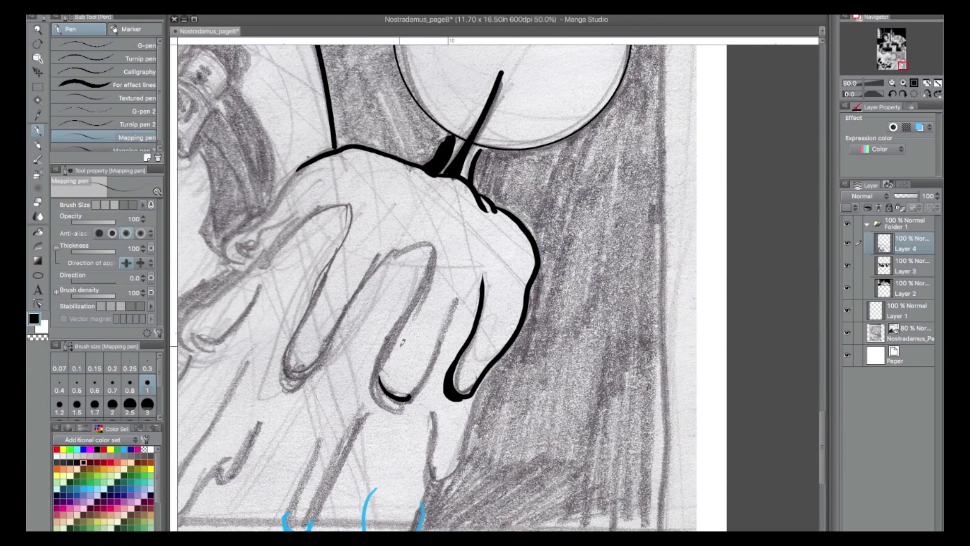
{"action": "key", "text": "ctrl+z"}
{"action": "left_click_drag", "start_coordinate": [398, 256], "coordinate": [433, 259]}
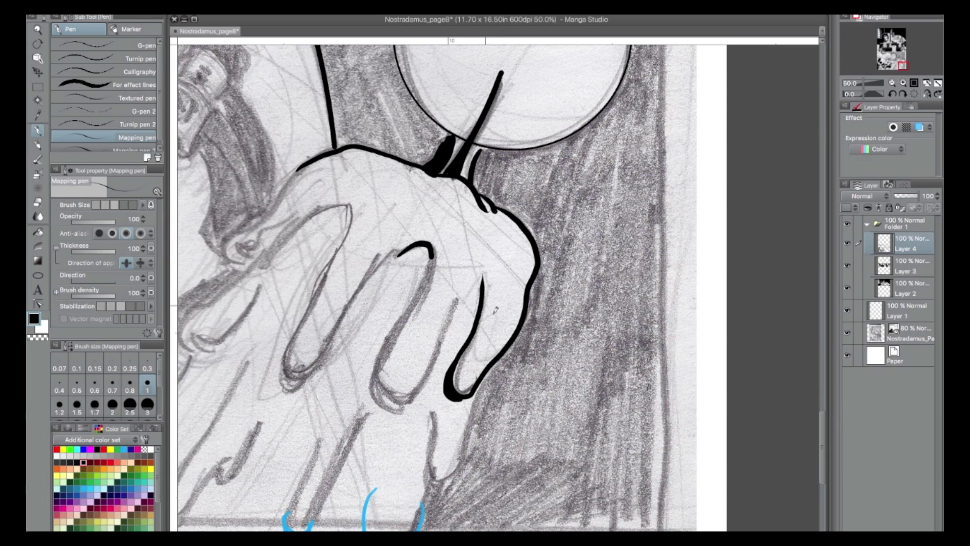
Ink the lower wax drips along the candle's outer side down to the page's bottom edge.
{"action": "mouse_move", "coordinate": [474, 402]}
{"action": "left_mouse_down"}
{"action": "mouse_move", "coordinate": [432, 476]}
{"action": "mouse_move", "coordinate": [427, 413]}
{"action": "mouse_move", "coordinate": [433, 478]}
{"action": "mouse_move", "coordinate": [471, 333]}
{"action": "mouse_move", "coordinate": [414, 429]}
{"action": "left_mouse_up"}
{"action": "left_click_drag", "start_coordinate": [391, 380], "coordinate": [403, 424]}
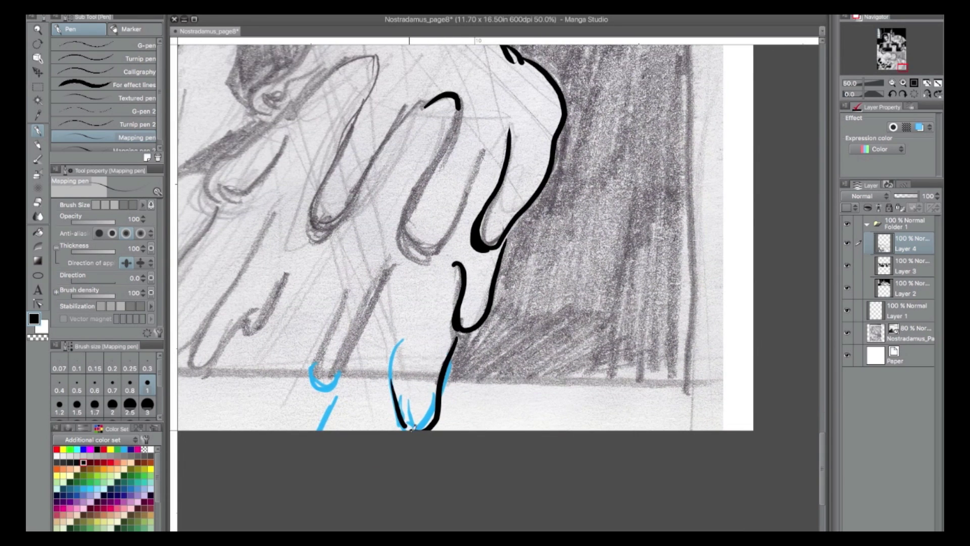
{"action": "left_click_drag", "start_coordinate": [400, 388], "coordinate": [402, 325]}
Fill the background areas around the man's head and above the serrated strip with black, undoing a stray fill.
{"action": "left_click", "coordinate": [892, 84]}
{"action": "left_click_drag", "start_coordinate": [478, 99], "coordinate": [714, 433]}
{"action": "key", "text": "g"}
{"action": "left_click", "coordinate": [358, 158]}
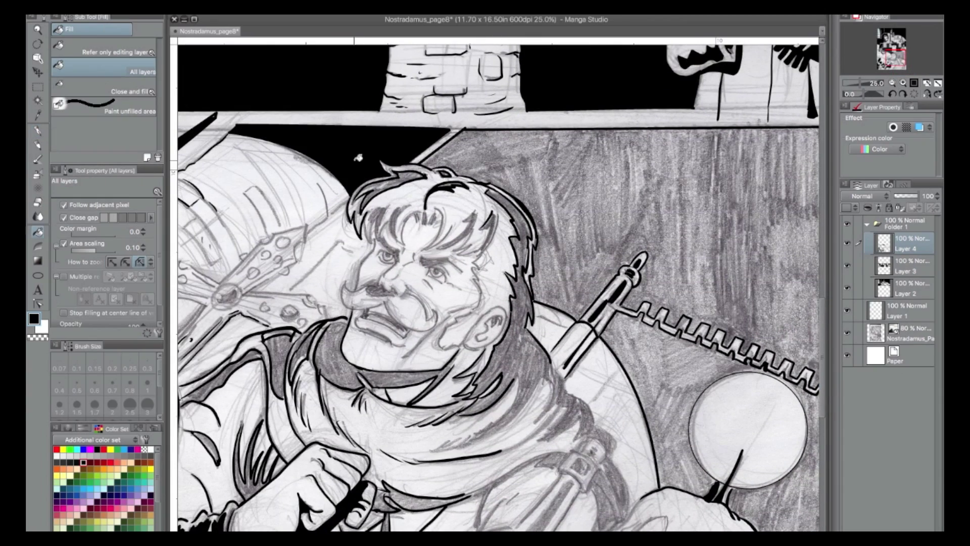
{"action": "left_click", "coordinate": [494, 161]}
{"action": "left_click_drag", "start_coordinate": [547, 250], "coordinate": [327, 112]}
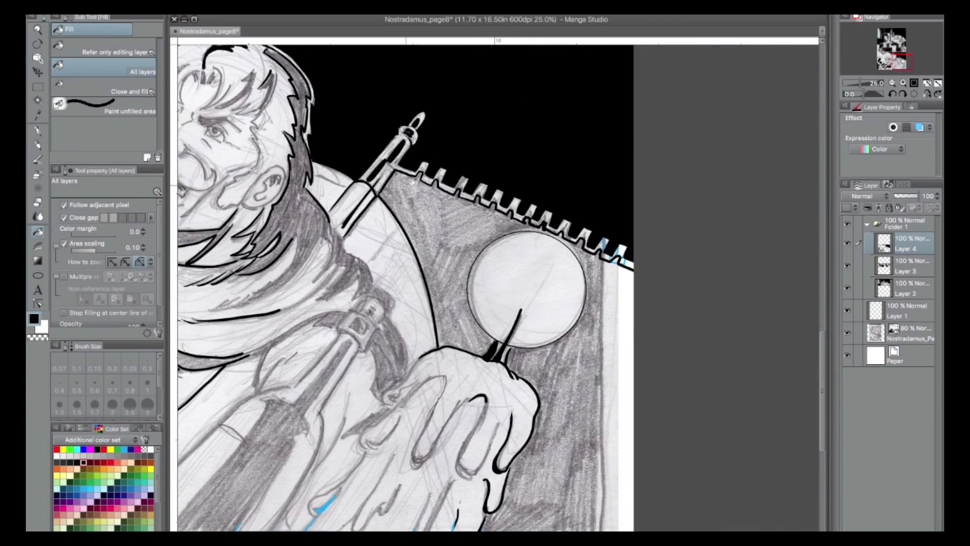
{"action": "left_click", "coordinate": [284, 188]}
{"action": "key", "text": "ctrl+z"}
Ink the hilt's remaining edge and a short parallel line on the rounded shape behind the shoulder.
{"action": "left_click", "coordinate": [902, 83]}
{"action": "key", "text": "p"}
{"action": "left_click_drag", "start_coordinate": [188, 182], "coordinate": [257, 95]}
{"action": "left_click_drag", "start_coordinate": [245, 222], "coordinate": [287, 169]}
Fill the background around the candle and its glow with black, undoing a stray fill near the hair.
{"action": "scroll", "coordinate": [297, 157], "scroll_direction": "down", "scroll_amount": 10}
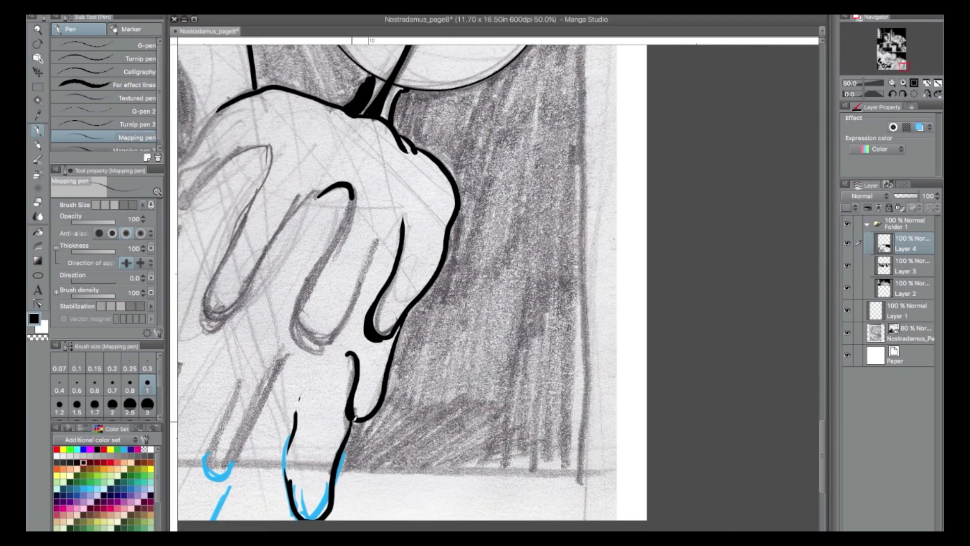
{"action": "left_click", "coordinate": [38, 231]}
{"action": "left_click", "coordinate": [497, 263]}
{"action": "left_click", "coordinate": [892, 82]}
{"action": "left_click", "coordinate": [892, 83]}
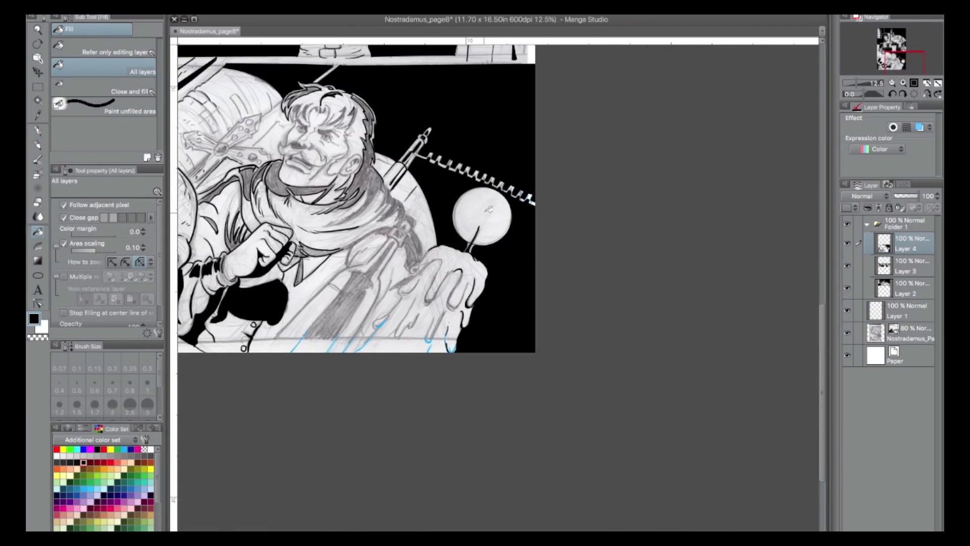
{"action": "left_click_drag", "start_coordinate": [426, 220], "coordinate": [593, 294]}
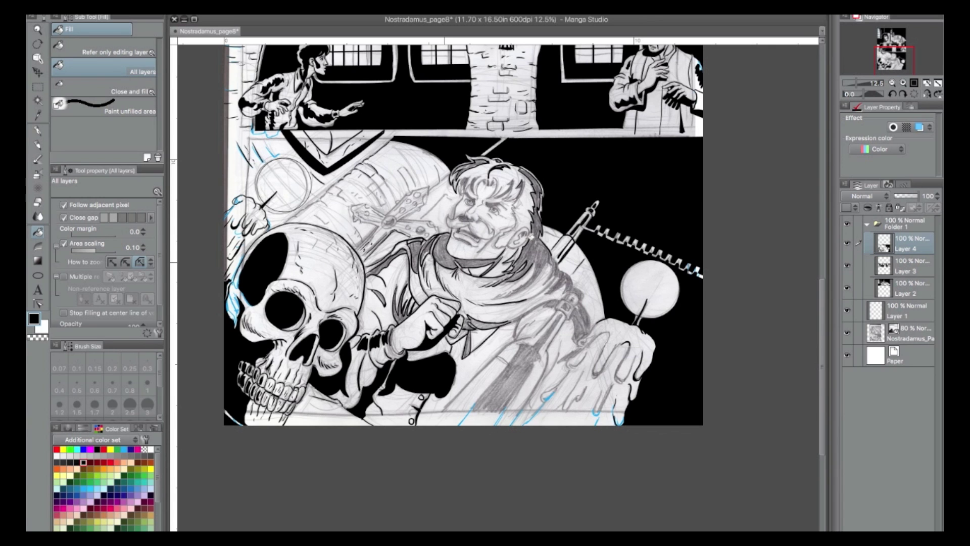
{"action": "left_click", "coordinate": [532, 235]}
{"action": "key", "text": "ctrl+z"}
Ink the edges of the scarf's dark folds over the shoulder with the Mapping pen.
{"action": "scroll", "coordinate": [539, 201], "scroll_direction": "up", "scroll_amount": 4}
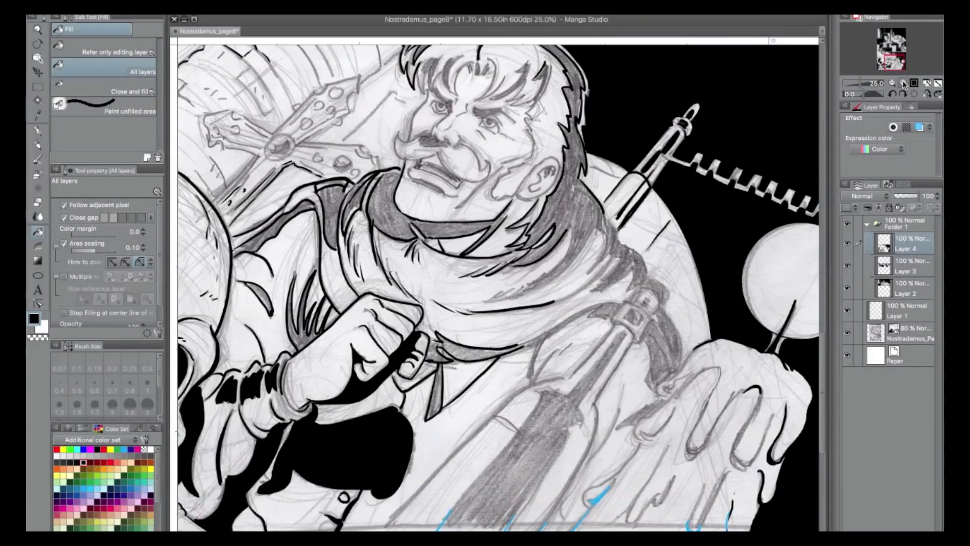
{"action": "key", "text": "p"}
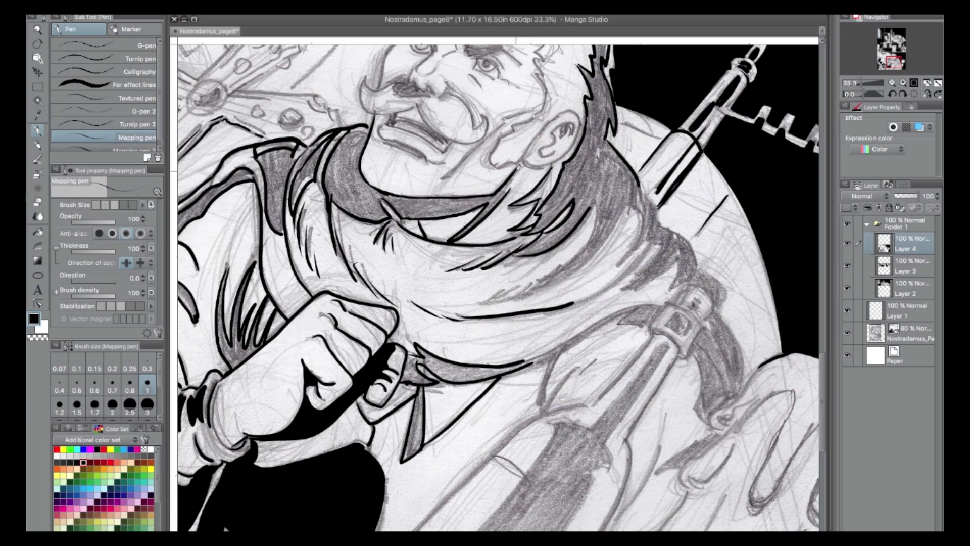
{"action": "mouse_move", "coordinate": [516, 278]}
{"action": "left_mouse_down"}
{"action": "mouse_move", "coordinate": [572, 253]}
{"action": "mouse_move", "coordinate": [598, 214]}
{"action": "mouse_move", "coordinate": [628, 213]}
{"action": "mouse_move", "coordinate": [599, 249]}
{"action": "mouse_move", "coordinate": [541, 274]}
{"action": "left_mouse_up"}
{"action": "mouse_move", "coordinate": [625, 207]}
{"action": "left_mouse_down"}
{"action": "mouse_move", "coordinate": [637, 213]}
{"action": "mouse_move", "coordinate": [619, 266]}
{"action": "left_mouse_up"}
{"action": "left_click_drag", "start_coordinate": [640, 178], "coordinate": [654, 229]}
{"action": "left_click", "coordinate": [903, 83]}
{"action": "left_click_drag", "start_coordinate": [894, 62], "coordinate": [899, 60]}
{"action": "mouse_move", "coordinate": [453, 328]}
{"action": "left_mouse_down"}
{"action": "mouse_move", "coordinate": [503, 357]}
{"action": "mouse_move", "coordinate": [512, 394]}
{"action": "mouse_move", "coordinate": [504, 241]}
{"action": "left_mouse_up"}
{"action": "left_click_drag", "start_coordinate": [441, 209], "coordinate": [340, 307]}
Ink the strap's buckle and its dotted end piece below the scarf.
{"action": "mouse_move", "coordinate": [424, 275]}
{"action": "left_mouse_down"}
{"action": "mouse_move", "coordinate": [470, 217]}
{"action": "mouse_move", "coordinate": [529, 290]}
{"action": "mouse_move", "coordinate": [520, 311]}
{"action": "mouse_move", "coordinate": [545, 296]}
{"action": "left_mouse_up"}
{"action": "left_click", "coordinate": [511, 299]}
{"action": "left_click", "coordinate": [505, 294]}
{"action": "mouse_move", "coordinate": [545, 297]}
{"action": "left_mouse_down"}
{"action": "mouse_move", "coordinate": [550, 315]}
{"action": "mouse_move", "coordinate": [533, 332]}
{"action": "left_mouse_up"}
{"action": "mouse_move", "coordinate": [502, 279]}
{"action": "left_mouse_down"}
{"action": "mouse_move", "coordinate": [487, 300]}
{"action": "mouse_move", "coordinate": [523, 312]}
{"action": "mouse_move", "coordinate": [531, 339]}
{"action": "left_mouse_up"}
{"action": "mouse_move", "coordinate": [480, 310]}
{"action": "left_mouse_down"}
{"action": "mouse_move", "coordinate": [458, 350]}
{"action": "mouse_move", "coordinate": [505, 380]}
{"action": "left_mouse_up"}
{"action": "left_click_drag", "start_coordinate": [531, 340], "coordinate": [503, 387]}
{"action": "left_click_drag", "start_coordinate": [460, 343], "coordinate": [508, 366]}
{"action": "mouse_move", "coordinate": [486, 331]}
{"action": "left_mouse_down"}
{"action": "mouse_move", "coordinate": [516, 316]}
{"action": "mouse_move", "coordinate": [518, 333]}
{"action": "mouse_move", "coordinate": [500, 357]}
{"action": "left_mouse_up"}
Ink the scarf's lower edge, the armpit fold and the strap's contours beside the buckle.
{"action": "mouse_move", "coordinate": [271, 391]}
{"action": "left_mouse_down"}
{"action": "mouse_move", "coordinate": [407, 314]}
{"action": "mouse_move", "coordinate": [452, 305]}
{"action": "left_mouse_up"}
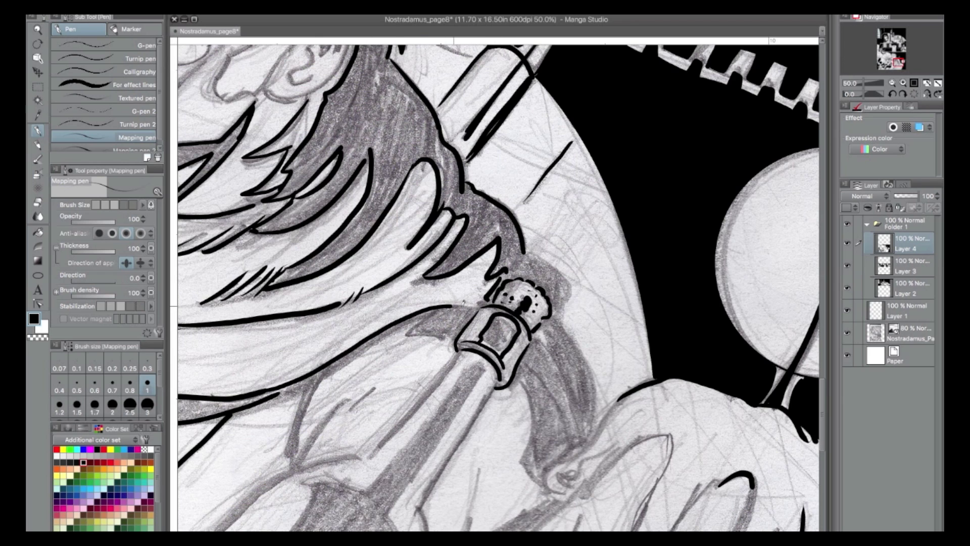
{"action": "mouse_move", "coordinate": [310, 383]}
{"action": "left_mouse_down"}
{"action": "mouse_move", "coordinate": [289, 440]}
{"action": "mouse_move", "coordinate": [304, 398]}
{"action": "mouse_move", "coordinate": [292, 465]}
{"action": "left_mouse_up"}
{"action": "left_click_drag", "start_coordinate": [308, 389], "coordinate": [293, 462]}
{"action": "mouse_move", "coordinate": [303, 419]}
{"action": "left_mouse_down"}
{"action": "mouse_move", "coordinate": [323, 377]}
{"action": "mouse_move", "coordinate": [389, 333]}
{"action": "mouse_move", "coordinate": [430, 315]}
{"action": "mouse_move", "coordinate": [458, 338]}
{"action": "left_mouse_up"}
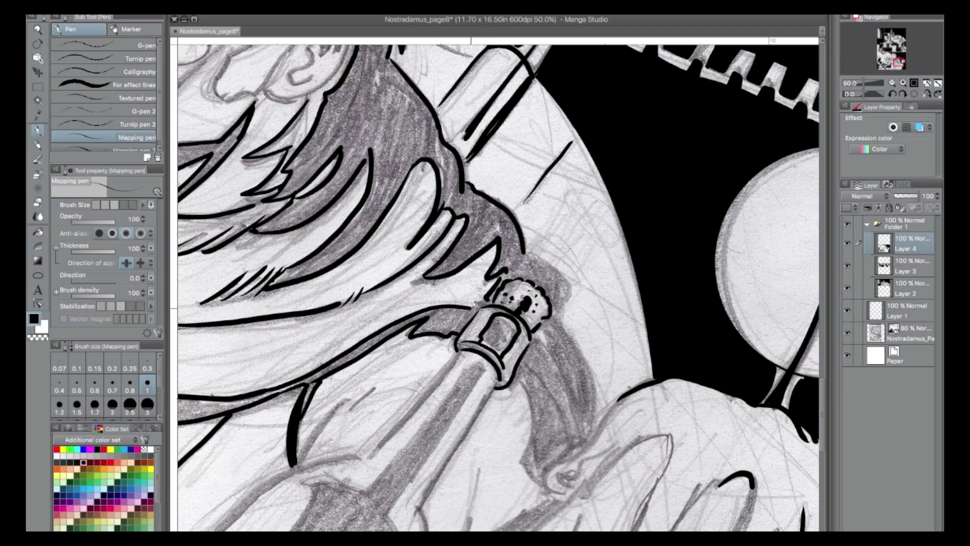
{"action": "mouse_move", "coordinate": [524, 253]}
{"action": "left_mouse_down"}
{"action": "mouse_move", "coordinate": [563, 303]}
{"action": "mouse_move", "coordinate": [595, 413]}
{"action": "mouse_move", "coordinate": [588, 431]}
{"action": "left_mouse_up"}
Ink the outline of the scarf's hanging end and the collar folds beneath the man's chin.
{"action": "left_click_drag", "start_coordinate": [561, 357], "coordinate": [549, 177]}
{"action": "left_click_drag", "start_coordinate": [479, 204], "coordinate": [405, 328]}
{"action": "left_click_drag", "start_coordinate": [356, 276], "coordinate": [445, 178]}
{"action": "left_click_drag", "start_coordinate": [345, 266], "coordinate": [382, 313]}
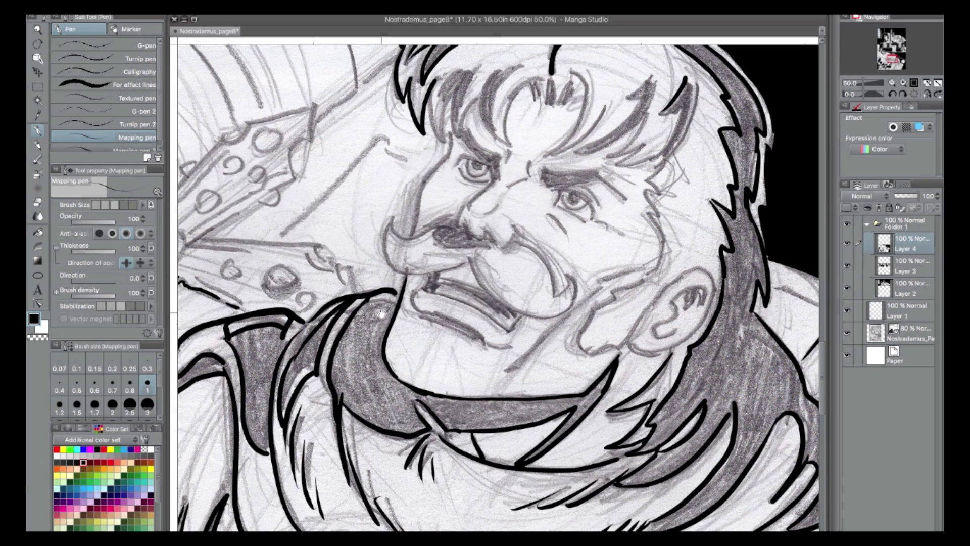
Fill the narrow scarf fold beside the collar with black, using the all-layers fill.
{"action": "left_click", "coordinate": [38, 233]}
{"action": "left_click", "coordinate": [305, 356]}
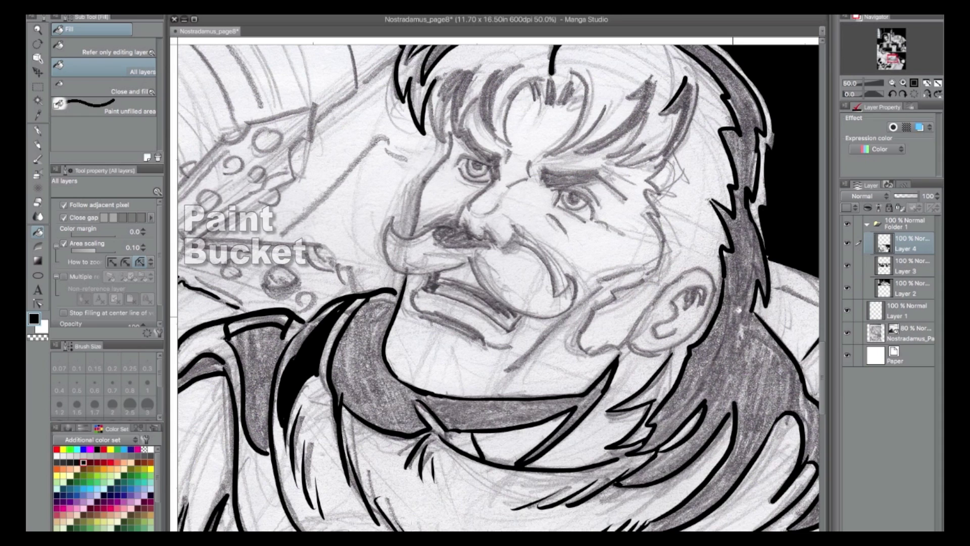
{"action": "left_click", "coordinate": [751, 242]}
{"action": "left_click", "coordinate": [890, 83]}
{"action": "left_click", "coordinate": [890, 83]}
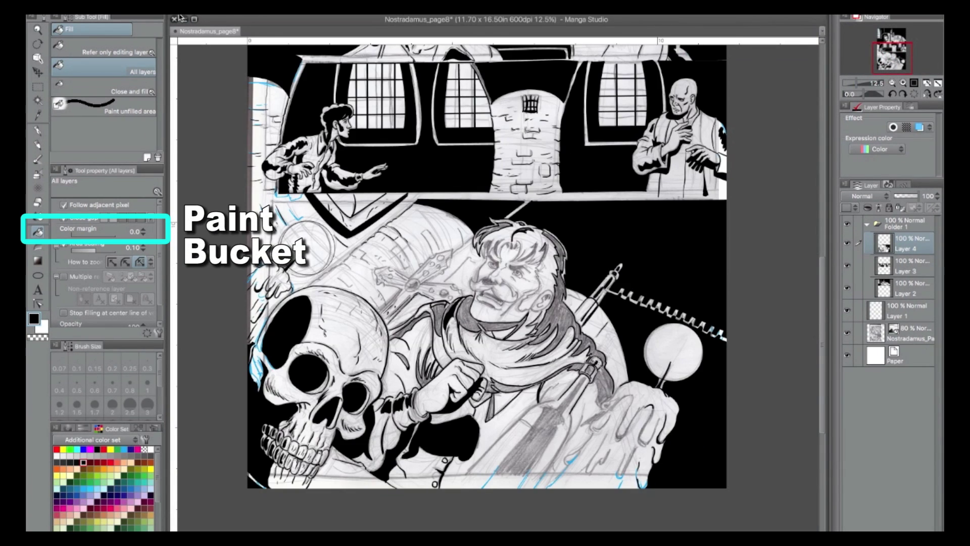
Fill the coat's dark folds and the shadow beneath the scarf's lower edge with black.
{"action": "scroll", "coordinate": [387, 400], "scroll_direction": "up", "scroll_amount": 3}
{"action": "left_click_drag", "start_coordinate": [486, 344], "coordinate": [392, 278]}
{"action": "left_click", "coordinate": [393, 277]}
{"action": "left_click", "coordinate": [333, 156]}
{"action": "left_click", "coordinate": [576, 354]}
{"action": "left_click", "coordinate": [651, 286]}
{"action": "left_click_drag", "start_coordinate": [644, 309], "coordinate": [379, 317]}
{"action": "left_click", "coordinate": [531, 259]}
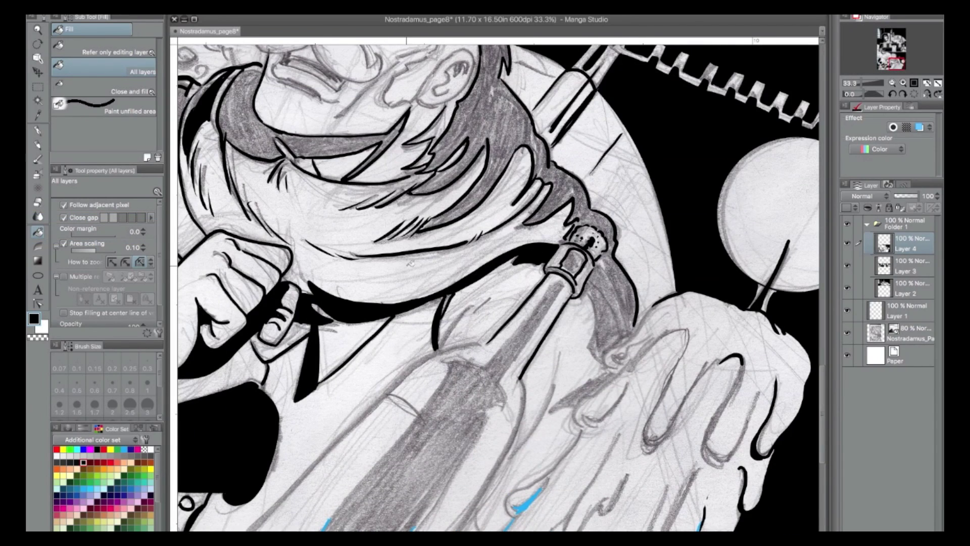
Ink the wax drips and curled wax piece at the candle's edge and the short shoulder folds with the Mapping pen.
{"action": "left_click", "coordinate": [38, 132]}
{"action": "mouse_move", "coordinate": [588, 284]}
{"action": "left_mouse_down"}
{"action": "mouse_move", "coordinate": [598, 350]}
{"action": "mouse_move", "coordinate": [622, 345]}
{"action": "mouse_move", "coordinate": [652, 305]}
{"action": "left_mouse_up"}
{"action": "mouse_move", "coordinate": [609, 357]}
{"action": "left_mouse_down"}
{"action": "mouse_move", "coordinate": [592, 373]}
{"action": "mouse_move", "coordinate": [551, 412]}
{"action": "mouse_move", "coordinate": [586, 402]}
{"action": "mouse_move", "coordinate": [622, 369]}
{"action": "mouse_move", "coordinate": [620, 358]}
{"action": "mouse_move", "coordinate": [634, 363]}
{"action": "mouse_move", "coordinate": [696, 315]}
{"action": "mouse_move", "coordinate": [648, 429]}
{"action": "mouse_move", "coordinate": [667, 435]}
{"action": "left_mouse_up"}
{"action": "left_click_drag", "start_coordinate": [581, 406], "coordinate": [585, 430]}
{"action": "left_click_drag", "start_coordinate": [585, 430], "coordinate": [626, 384]}
{"action": "left_click_drag", "start_coordinate": [606, 402], "coordinate": [589, 419]}
{"action": "left_click_drag", "start_coordinate": [451, 298], "coordinate": [438, 346]}
{"action": "left_click_drag", "start_coordinate": [443, 346], "coordinate": [472, 305]}
{"action": "left_click_drag", "start_coordinate": [574, 224], "coordinate": [668, 114]}
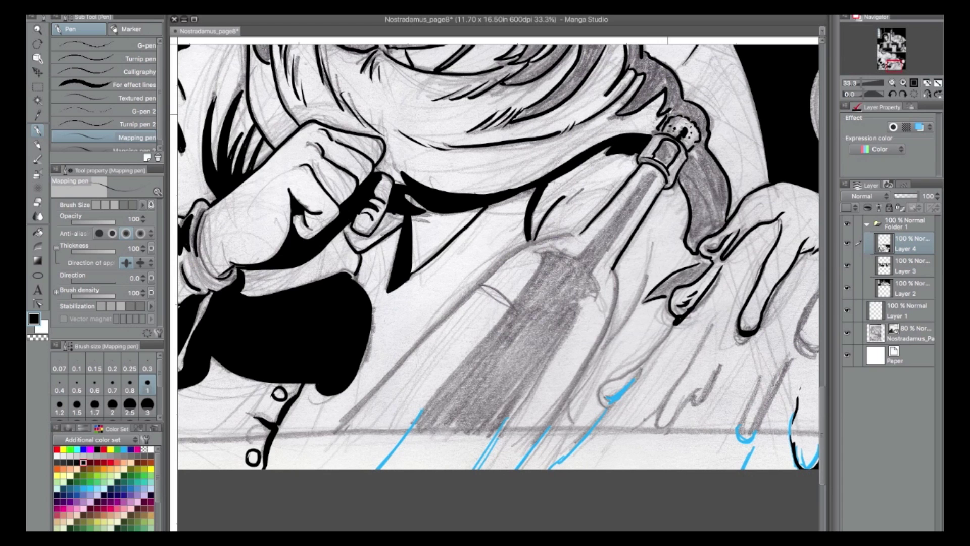
Ink the strap's narrow edges below the buckle and the inner contour of its widening dark part.
{"action": "mouse_move", "coordinate": [660, 175]}
{"action": "left_mouse_down"}
{"action": "mouse_move", "coordinate": [596, 272]}
{"action": "mouse_move", "coordinate": [606, 303]}
{"action": "left_mouse_up"}
{"action": "mouse_move", "coordinate": [581, 255]}
{"action": "left_mouse_down"}
{"action": "mouse_move", "coordinate": [541, 261]}
{"action": "mouse_move", "coordinate": [388, 446]}
{"action": "left_mouse_up"}
{"action": "left_click_drag", "start_coordinate": [537, 268], "coordinate": [352, 469]}
Draw the strap's outer edge from the shoulder to the page's lower edge with the Curve tool at size 1.
{"action": "left_click", "coordinate": [38, 275]}
{"action": "left_click", "coordinate": [107, 74]}
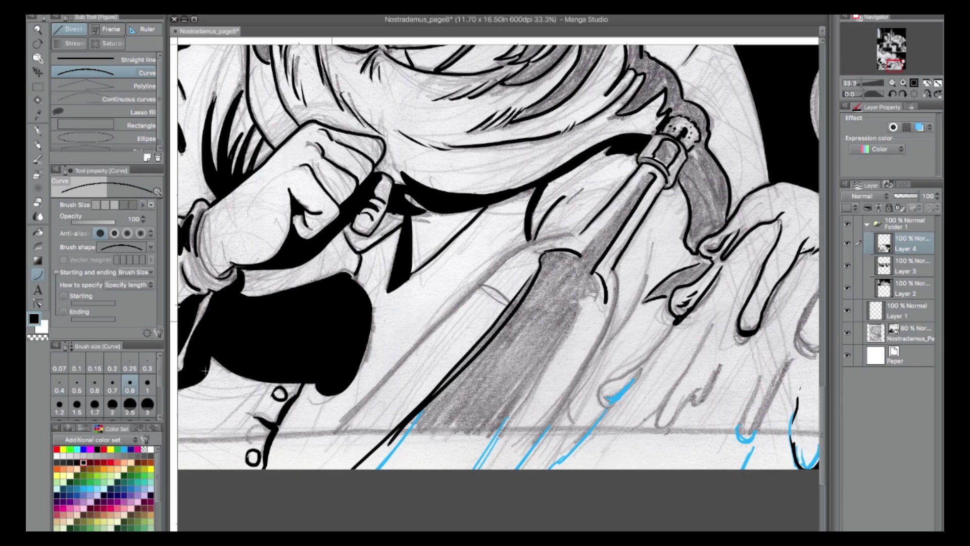
{"action": "left_click", "coordinate": [147, 386]}
{"action": "mouse_move", "coordinate": [579, 233]}
{"action": "left_mouse_down"}
{"action": "mouse_move", "coordinate": [482, 279]}
{"action": "mouse_move", "coordinate": [292, 468]}
{"action": "left_mouse_up"}
{"action": "left_click", "coordinate": [523, 235]}
{"action": "left_click", "coordinate": [293, 465]}
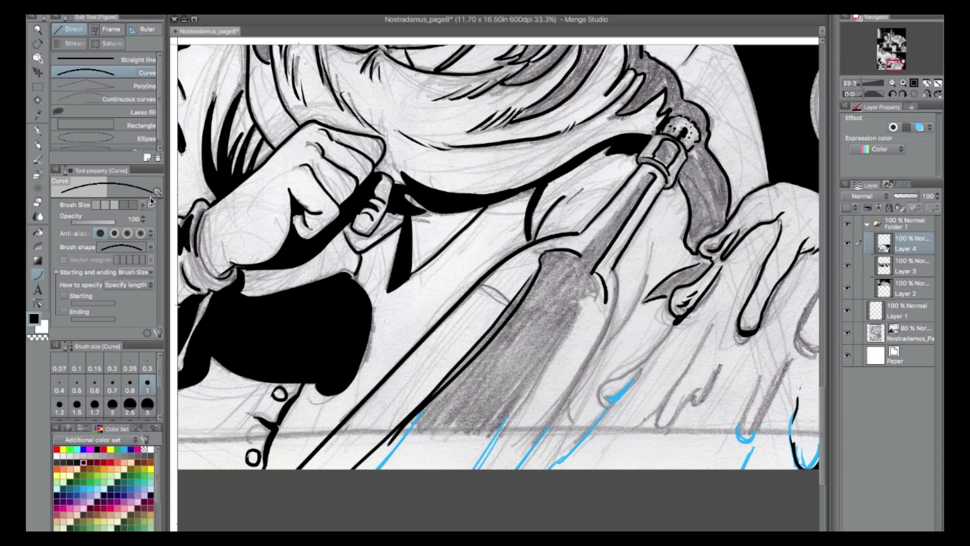
Ink the strap's candle-side contours, using a curve for the outer edge and the Mapping pen for the inner edge.
{"action": "left_click", "coordinate": [40, 130]}
{"action": "mouse_move", "coordinate": [653, 169]}
{"action": "left_mouse_down"}
{"action": "mouse_move", "coordinate": [582, 251]}
{"action": "mouse_move", "coordinate": [615, 265]}
{"action": "mouse_move", "coordinate": [607, 320]}
{"action": "mouse_move", "coordinate": [529, 468]}
{"action": "left_mouse_up"}
{"action": "key", "text": "u"}
{"action": "left_click", "coordinate": [625, 296]}
{"action": "left_click_drag", "start_coordinate": [599, 344], "coordinate": [489, 530]}
{"action": "left_click", "coordinate": [548, 437]}
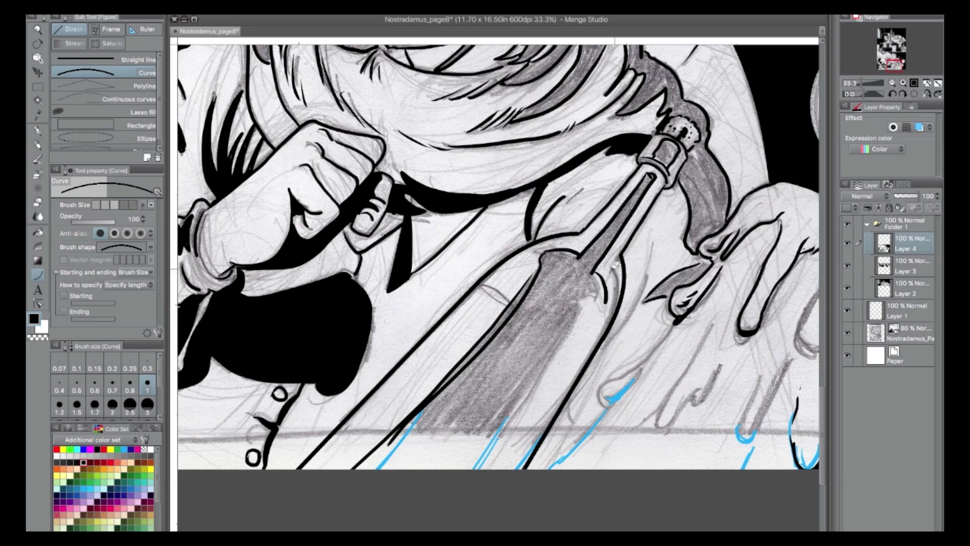
{"action": "key", "text": "p"}
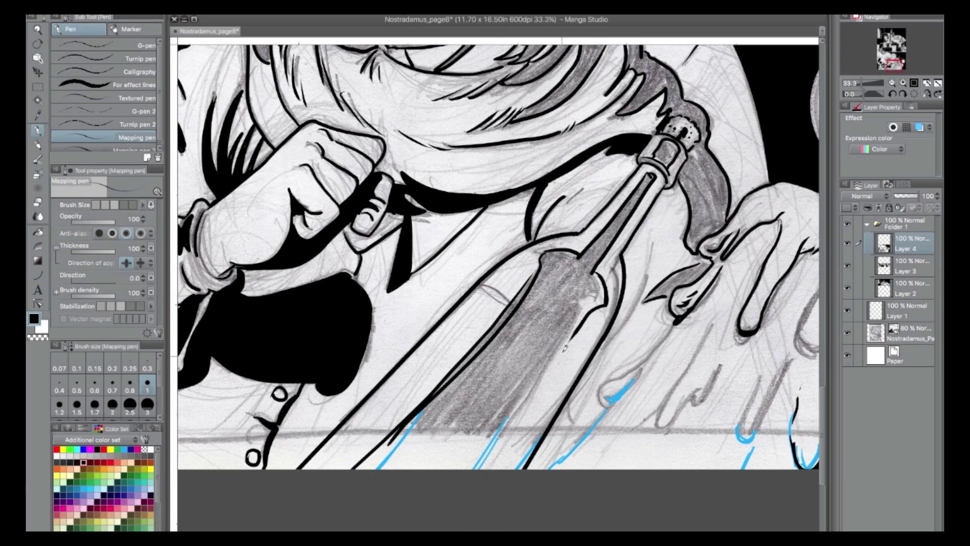
{"action": "left_click_drag", "start_coordinate": [569, 342], "coordinate": [488, 469]}
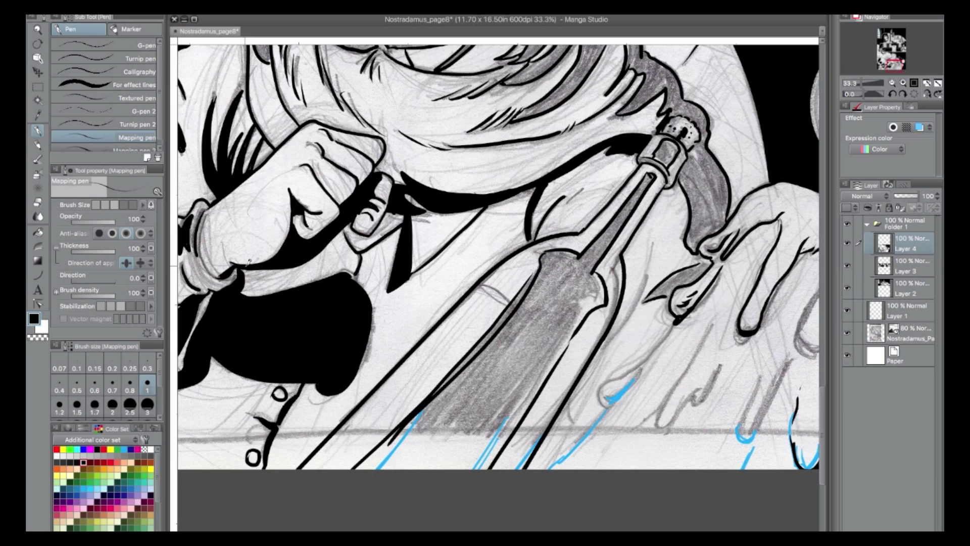
Ink the contours of the middle wax drip on the candle.
{"action": "left_click_drag", "start_coordinate": [636, 222], "coordinate": [383, 262]}
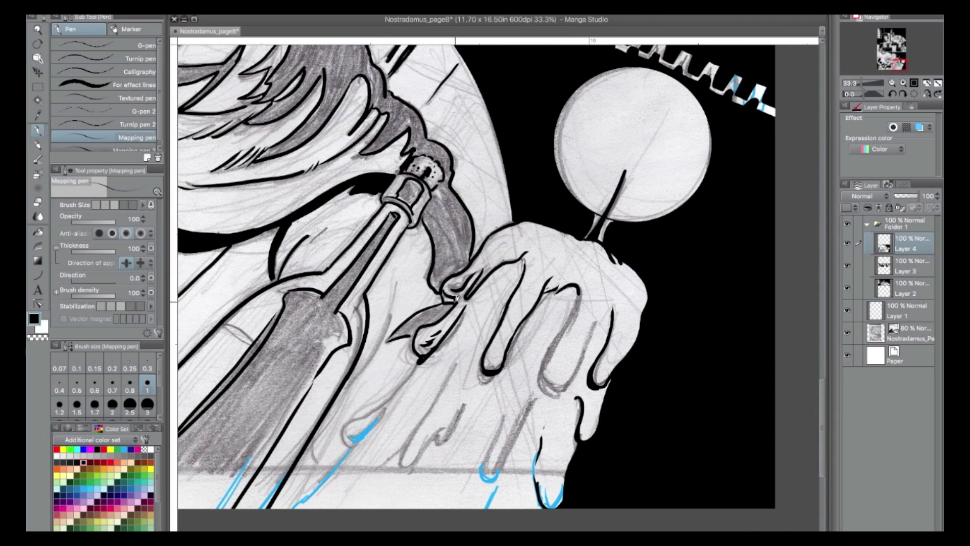
{"action": "mouse_move", "coordinate": [577, 306]}
{"action": "left_mouse_down"}
{"action": "mouse_move", "coordinate": [551, 386]}
{"action": "mouse_move", "coordinate": [604, 298]}
{"action": "left_mouse_up"}
{"action": "left_click_drag", "start_coordinate": [546, 370], "coordinate": [556, 389]}
Ink the upper arm of the cross behind the man, including its jewels.
{"action": "mouse_move", "coordinate": [414, 156]}
{"action": "left_mouse_down"}
{"action": "mouse_move", "coordinate": [589, 385]}
{"action": "mouse_move", "coordinate": [810, 492]}
{"action": "left_mouse_up"}
{"action": "left_click_drag", "start_coordinate": [446, 212], "coordinate": [473, 191]}
{"action": "mouse_move", "coordinate": [380, 231]}
{"action": "left_mouse_down"}
{"action": "mouse_move", "coordinate": [397, 215]}
{"action": "mouse_move", "coordinate": [436, 208]}
{"action": "mouse_move", "coordinate": [426, 246]}
{"action": "mouse_move", "coordinate": [404, 236]}
{"action": "mouse_move", "coordinate": [383, 251]}
{"action": "left_mouse_up"}
{"action": "mouse_move", "coordinate": [330, 281]}
{"action": "left_mouse_down"}
{"action": "mouse_move", "coordinate": [353, 255]}
{"action": "mouse_move", "coordinate": [363, 261]}
{"action": "left_mouse_up"}
{"action": "left_click_drag", "start_coordinate": [369, 251], "coordinate": [382, 235]}
{"action": "mouse_move", "coordinate": [359, 269]}
{"action": "left_mouse_down"}
{"action": "mouse_move", "coordinate": [368, 275]}
{"action": "mouse_move", "coordinate": [403, 254]}
{"action": "left_mouse_up"}
{"action": "left_click_drag", "start_coordinate": [423, 255], "coordinate": [357, 294]}
Ink the cross's side arm and the edges and details of its lower shaft.
{"action": "left_click_drag", "start_coordinate": [345, 290], "coordinate": [323, 314]}
{"action": "left_click_drag", "start_coordinate": [357, 298], "coordinate": [431, 300]}
{"action": "mouse_move", "coordinate": [432, 302]}
{"action": "left_mouse_down"}
{"action": "mouse_move", "coordinate": [456, 324]}
{"action": "mouse_move", "coordinate": [412, 326]}
{"action": "left_mouse_up"}
{"action": "left_click_drag", "start_coordinate": [302, 315], "coordinate": [243, 378]}
{"action": "left_click_drag", "start_coordinate": [261, 379], "coordinate": [262, 379]}
{"action": "left_click_drag", "start_coordinate": [309, 334], "coordinate": [301, 339]}
{"action": "left_click_drag", "start_coordinate": [279, 381], "coordinate": [262, 398]}
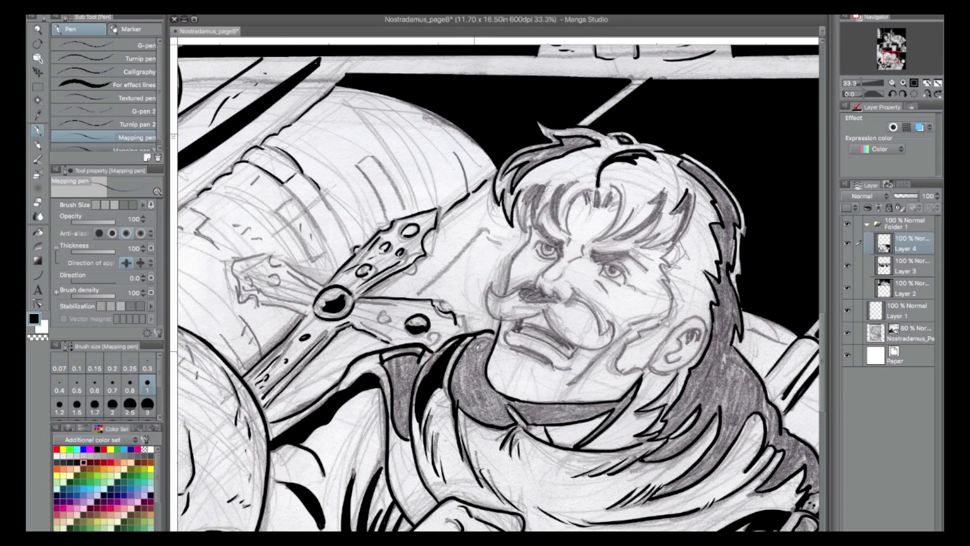
Ink the outline of the man's moustache with the Mapping pen, redoing the first stroke.
{"action": "key", "text": "g"}
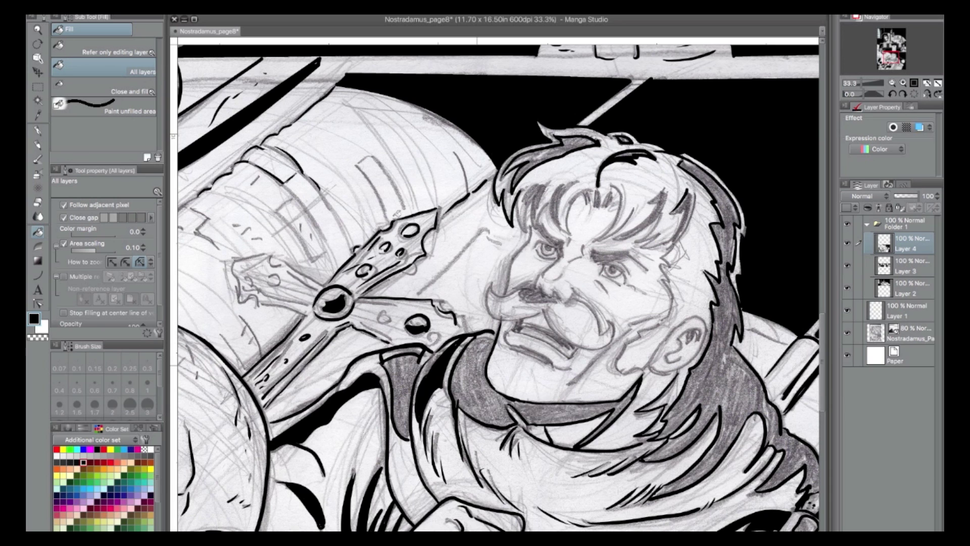
{"action": "key", "text": "p"}
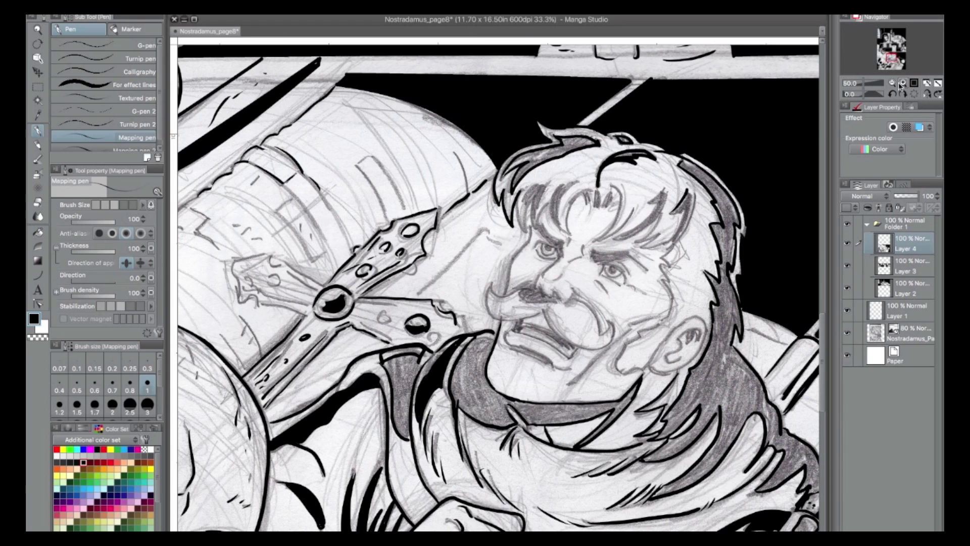
{"action": "key", "text": "ctrl+plus"}
{"action": "mouse_move", "coordinate": [487, 286]}
{"action": "left_mouse_down"}
{"action": "mouse_move", "coordinate": [483, 317]}
{"action": "mouse_move", "coordinate": [510, 328]}
{"action": "mouse_move", "coordinate": [556, 318]}
{"action": "left_mouse_up"}
{"action": "key", "text": "ctrl+z"}
{"action": "mouse_move", "coordinate": [484, 284]}
{"action": "left_mouse_down"}
{"action": "mouse_move", "coordinate": [503, 331]}
{"action": "mouse_move", "coordinate": [553, 322]}
{"action": "mouse_move", "coordinate": [622, 371]}
{"action": "mouse_move", "coordinate": [668, 349]}
{"action": "mouse_move", "coordinate": [508, 293]}
{"action": "mouse_move", "coordinate": [561, 267]}
{"action": "mouse_move", "coordinate": [563, 287]}
{"action": "mouse_move", "coordinate": [590, 299]}
{"action": "left_mouse_up"}
{"action": "mouse_move", "coordinate": [585, 277]}
{"action": "left_mouse_down"}
{"action": "mouse_move", "coordinate": [559, 283]}
{"action": "mouse_move", "coordinate": [583, 290]}
{"action": "left_mouse_up"}
{"action": "key", "text": "super+z"}
{"action": "key", "text": "super+z"}
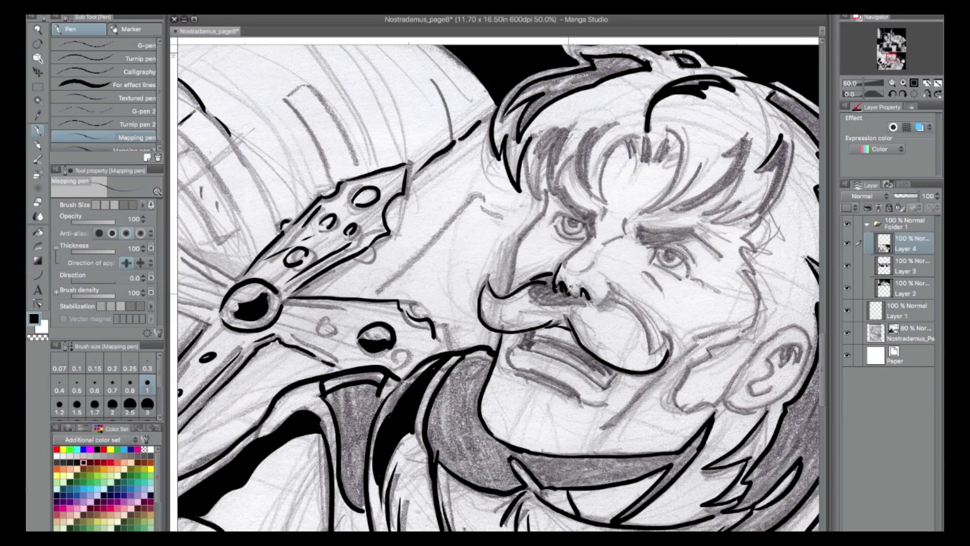
{"action": "key", "text": "super+z"}
{"action": "key", "text": "super+z"}
{"action": "key", "text": "super+z"}
Ink the shadow edge beneath the nose and the side of the nose, setting the pen size to 0.5.
{"action": "left_click_drag", "start_coordinate": [538, 298], "coordinate": [582, 302]}
{"action": "left_click", "coordinate": [903, 82]}
{"action": "left_click", "coordinate": [77, 386]}
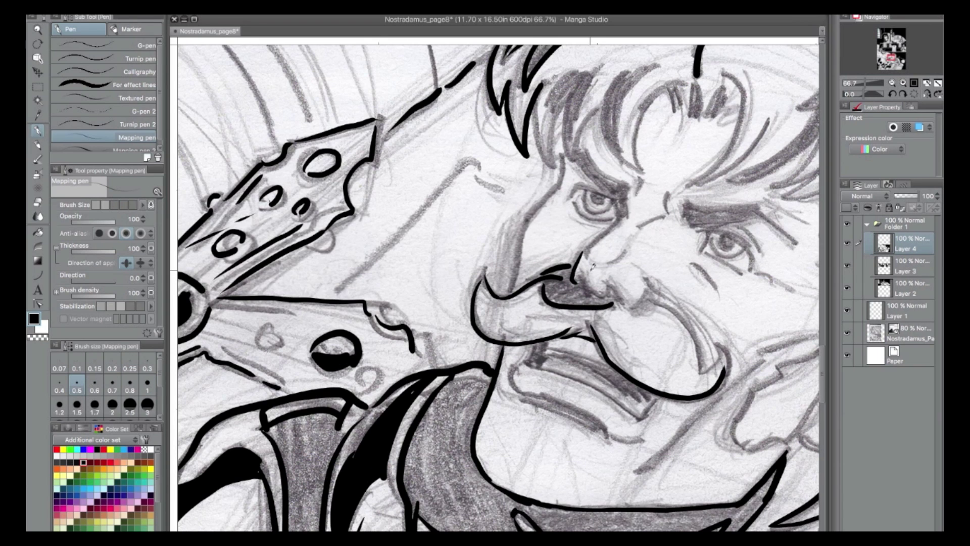
{"action": "mouse_move", "coordinate": [607, 285]}
{"action": "left_mouse_down"}
{"action": "mouse_move", "coordinate": [619, 304]}
{"action": "mouse_move", "coordinate": [650, 284]}
{"action": "mouse_move", "coordinate": [618, 302]}
{"action": "mouse_move", "coordinate": [632, 294]}
{"action": "mouse_move", "coordinate": [592, 286]}
{"action": "mouse_move", "coordinate": [632, 293]}
{"action": "mouse_move", "coordinate": [607, 294]}
{"action": "left_mouse_up"}
{"action": "key", "text": "ctrl+z"}
{"action": "mouse_move", "coordinate": [589, 250]}
{"action": "left_mouse_down"}
{"action": "mouse_move", "coordinate": [621, 215]}
{"action": "mouse_move", "coordinate": [596, 187]}
{"action": "mouse_move", "coordinate": [611, 196]}
{"action": "left_mouse_up"}
{"action": "key", "text": "super+plus"}
Ink the man's far eye with its pupil and lids, and the creases between the eyebrows.
{"action": "left_click_drag", "start_coordinate": [639, 147], "coordinate": [647, 155]}
{"action": "mouse_move", "coordinate": [635, 138]}
{"action": "left_mouse_down"}
{"action": "mouse_move", "coordinate": [645, 168]}
{"action": "mouse_move", "coordinate": [668, 151]}
{"action": "mouse_move", "coordinate": [650, 150]}
{"action": "mouse_move", "coordinate": [649, 180]}
{"action": "mouse_move", "coordinate": [682, 172]}
{"action": "left_mouse_up"}
{"action": "left_click_drag", "start_coordinate": [709, 116], "coordinate": [707, 139]}
{"action": "left_click_drag", "start_coordinate": [691, 103], "coordinate": [698, 107]}
{"action": "left_click_drag", "start_coordinate": [749, 140], "coordinate": [743, 163]}
Ink the nose tip, the nostril, the far cheek contour and the mouth's upper line.
{"action": "left_click_drag", "start_coordinate": [686, 229], "coordinate": [661, 247]}
{"action": "mouse_move", "coordinate": [677, 282]}
{"action": "left_mouse_down"}
{"action": "mouse_move", "coordinate": [695, 287]}
{"action": "mouse_move", "coordinate": [687, 280]}
{"action": "left_mouse_up"}
{"action": "mouse_move", "coordinate": [587, 132]}
{"action": "left_mouse_down"}
{"action": "mouse_move", "coordinate": [529, 243]}
{"action": "mouse_move", "coordinate": [517, 292]}
{"action": "left_mouse_up"}
{"action": "left_click_drag", "start_coordinate": [575, 379], "coordinate": [685, 423]}
{"action": "mouse_move", "coordinate": [641, 365]}
{"action": "left_mouse_down"}
{"action": "mouse_move", "coordinate": [685, 415]}
{"action": "mouse_move", "coordinate": [651, 378]}
{"action": "left_mouse_up"}
Ink the upper edge and curled tip of the moustache's near half.
{"action": "left_click_drag", "start_coordinate": [649, 315], "coordinate": [441, 290]}
{"action": "left_click_drag", "start_coordinate": [518, 240], "coordinate": [576, 301]}
{"action": "mouse_move", "coordinate": [521, 277]}
{"action": "left_mouse_down"}
{"action": "mouse_move", "coordinate": [593, 391]}
{"action": "mouse_move", "coordinate": [619, 376]}
{"action": "mouse_move", "coordinate": [613, 393]}
{"action": "left_mouse_up"}
{"action": "left_click_drag", "start_coordinate": [628, 356], "coordinate": [631, 384]}
Ink the curved fringe lock over the forehead and the far eyebrow, redoing one stroke.
{"action": "left_click_drag", "start_coordinate": [624, 308], "coordinate": [596, 440]}
{"action": "left_click_drag", "start_coordinate": [515, 96], "coordinate": [482, 222]}
{"action": "mouse_move", "coordinate": [452, 71]}
{"action": "left_mouse_down"}
{"action": "mouse_move", "coordinate": [427, 175]}
{"action": "mouse_move", "coordinate": [478, 223]}
{"action": "left_mouse_up"}
{"action": "key", "text": "super+z"}
{"action": "mouse_move", "coordinate": [448, 77]}
{"action": "left_mouse_down"}
{"action": "mouse_move", "coordinate": [424, 133]}
{"action": "mouse_move", "coordinate": [482, 223]}
{"action": "left_mouse_up"}
{"action": "mouse_move", "coordinate": [418, 117]}
{"action": "left_mouse_down"}
{"action": "mouse_move", "coordinate": [382, 188]}
{"action": "mouse_move", "coordinate": [459, 239]}
{"action": "mouse_move", "coordinate": [453, 279]}
{"action": "left_mouse_up"}
{"action": "left_click_drag", "start_coordinate": [382, 198], "coordinate": [449, 264]}
Ink the pointed hair strands above the far eye and the small dark tufts at the forelock's centre.
{"action": "mouse_move", "coordinate": [378, 101]}
{"action": "left_mouse_down"}
{"action": "mouse_move", "coordinate": [387, 210]}
{"action": "mouse_move", "coordinate": [354, 245]}
{"action": "left_mouse_up"}
{"action": "left_click_drag", "start_coordinate": [353, 132], "coordinate": [348, 218]}
{"action": "left_click_drag", "start_coordinate": [317, 117], "coordinate": [349, 190]}
{"action": "mouse_move", "coordinate": [364, 75]}
{"action": "left_mouse_down"}
{"action": "mouse_move", "coordinate": [348, 215]}
{"action": "mouse_move", "coordinate": [402, 96]}
{"action": "mouse_move", "coordinate": [376, 200]}
{"action": "left_mouse_up"}
{"action": "mouse_move", "coordinate": [454, 81]}
{"action": "left_mouse_down"}
{"action": "mouse_move", "coordinate": [462, 70]}
{"action": "mouse_move", "coordinate": [473, 209]}
{"action": "left_mouse_up"}
{"action": "left_click_drag", "start_coordinate": [522, 93], "coordinate": [540, 127]}
{"action": "mouse_move", "coordinate": [504, 105]}
{"action": "left_mouse_down"}
{"action": "mouse_move", "coordinate": [512, 124]}
{"action": "mouse_move", "coordinate": [519, 96]}
{"action": "mouse_move", "coordinate": [529, 127]}
{"action": "mouse_move", "coordinate": [539, 126]}
{"action": "left_mouse_up"}
{"action": "key", "text": "]"}
{"action": "left_click_drag", "start_coordinate": [557, 87], "coordinate": [553, 134]}
Ink the lids of the near eye with the Mapping pen at size 0.5.
{"action": "left_click", "coordinate": [77, 390]}
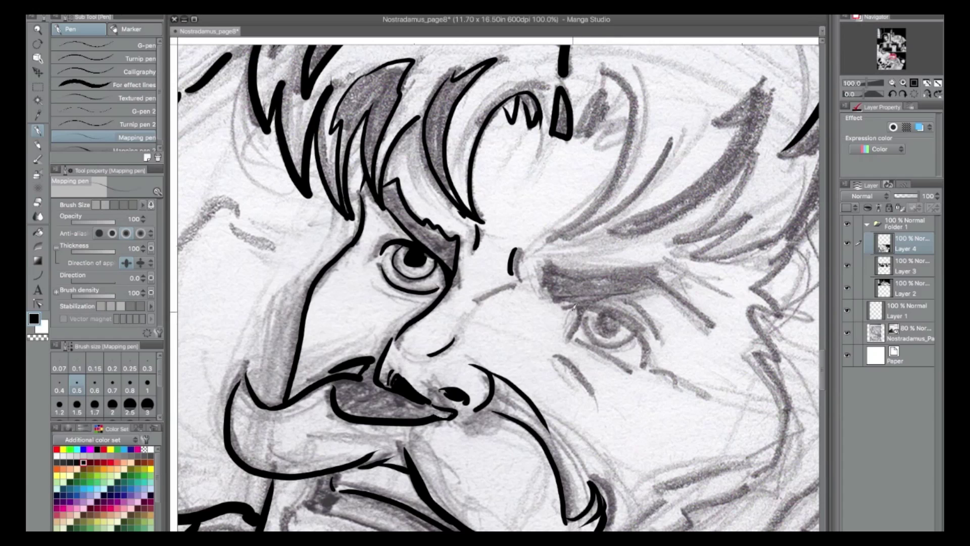
{"action": "left_click_drag", "start_coordinate": [581, 305], "coordinate": [648, 354]}
{"action": "mouse_move", "coordinate": [613, 298]}
{"action": "left_mouse_down"}
{"action": "mouse_move", "coordinate": [636, 304]}
{"action": "mouse_move", "coordinate": [656, 331]}
{"action": "left_mouse_up"}
{"action": "left_click_drag", "start_coordinate": [544, 266], "coordinate": [554, 297]}
{"action": "mouse_move", "coordinate": [525, 249]}
{"action": "left_mouse_down"}
{"action": "mouse_move", "coordinate": [530, 281]}
{"action": "mouse_move", "coordinate": [545, 290]}
{"action": "mouse_move", "coordinate": [540, 254]}
{"action": "mouse_move", "coordinate": [653, 271]}
{"action": "left_mouse_up"}
{"action": "key", "text": "super+z"}
{"action": "key", "text": "super+z"}
Ink the near eye's iris and eyebrow, the creases around both eyes and the bridge of the nose.
{"action": "mouse_move", "coordinate": [604, 309]}
{"action": "left_mouse_down"}
{"action": "mouse_move", "coordinate": [597, 327]}
{"action": "mouse_move", "coordinate": [624, 318]}
{"action": "mouse_move", "coordinate": [617, 341]}
{"action": "mouse_move", "coordinate": [635, 324]}
{"action": "mouse_move", "coordinate": [576, 334]}
{"action": "mouse_move", "coordinate": [630, 369]}
{"action": "left_mouse_up"}
{"action": "mouse_move", "coordinate": [640, 334]}
{"action": "left_mouse_down"}
{"action": "mouse_move", "coordinate": [644, 366]}
{"action": "mouse_move", "coordinate": [677, 379]}
{"action": "left_mouse_up"}
{"action": "left_click_drag", "start_coordinate": [556, 357], "coordinate": [592, 392]}
{"action": "left_click_drag", "start_coordinate": [427, 301], "coordinate": [375, 309]}
{"action": "mouse_move", "coordinate": [557, 301]}
{"action": "left_mouse_down"}
{"action": "mouse_move", "coordinate": [653, 284]}
{"action": "mouse_move", "coordinate": [709, 318]}
{"action": "left_mouse_up"}
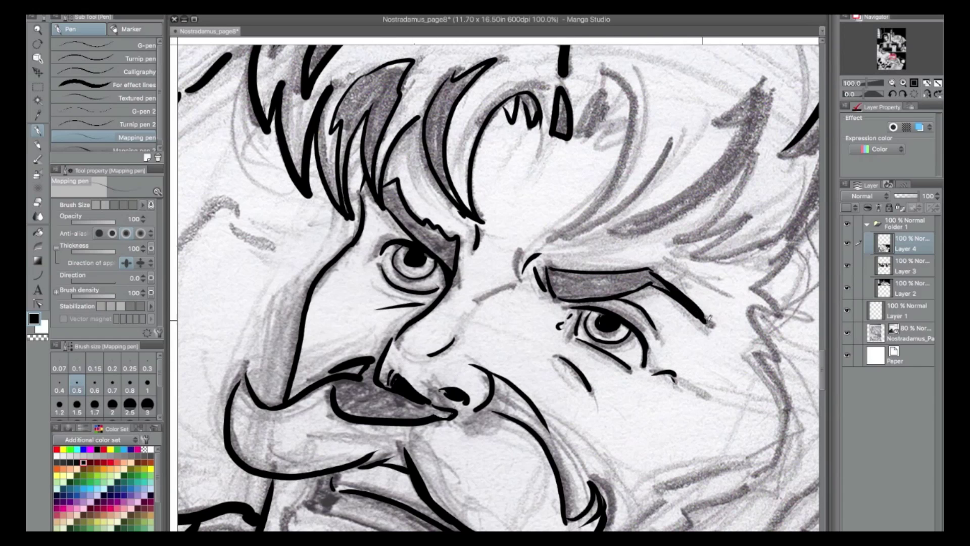
{"action": "left_click_drag", "start_coordinate": [515, 285], "coordinate": [476, 301]}
{"action": "left_click_drag", "start_coordinate": [474, 308], "coordinate": [458, 333]}
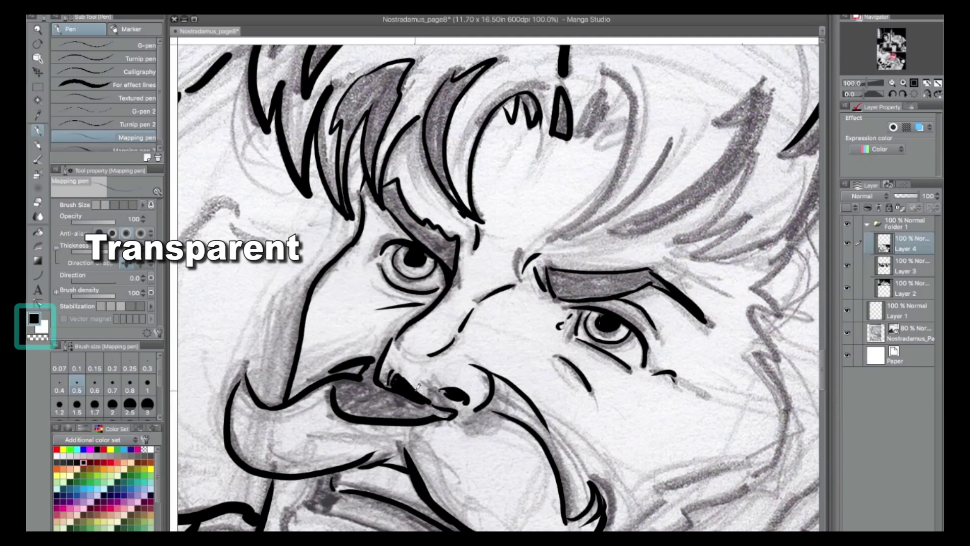
Erase the heavy black inside the far nostril with the transparent colour and switch back to black.
{"action": "left_click", "coordinate": [43, 340]}
{"action": "mouse_move", "coordinate": [404, 373]}
{"action": "left_mouse_down"}
{"action": "mouse_move", "coordinate": [421, 399]}
{"action": "mouse_move", "coordinate": [402, 393]}
{"action": "mouse_move", "coordinate": [430, 401]}
{"action": "left_mouse_up"}
{"action": "left_click_drag", "start_coordinate": [391, 385], "coordinate": [424, 404]}
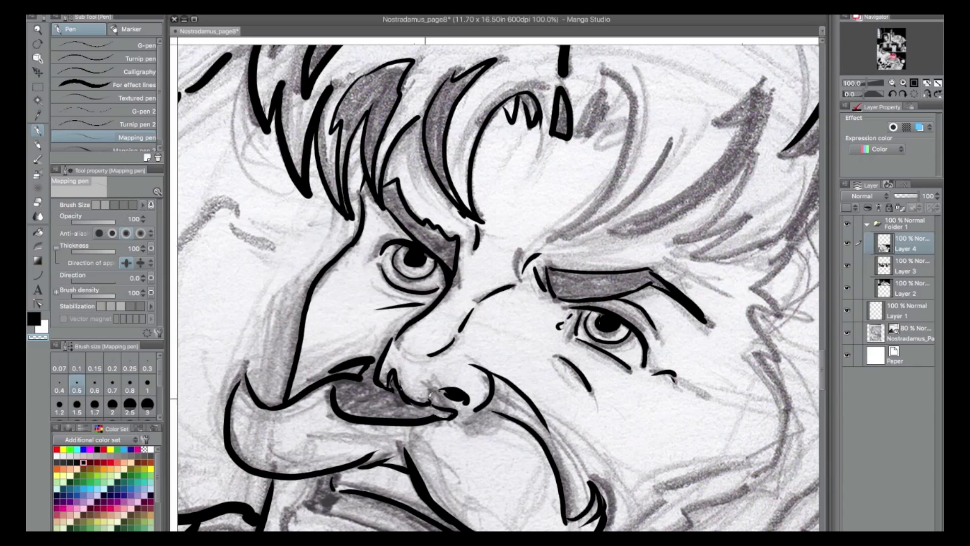
{"action": "left_click", "coordinate": [37, 320]}
Ink the forelock's remaining tuft and the long curved fringe lock above the near eye.
{"action": "left_click_drag", "start_coordinate": [606, 251], "coordinate": [494, 441]}
{"action": "left_click_drag", "start_coordinate": [488, 281], "coordinate": [466, 329]}
{"action": "mouse_move", "coordinate": [466, 330]}
{"action": "left_mouse_down"}
{"action": "mouse_move", "coordinate": [495, 298]}
{"action": "mouse_move", "coordinate": [490, 281]}
{"action": "mouse_move", "coordinate": [512, 358]}
{"action": "mouse_move", "coordinate": [430, 421]}
{"action": "mouse_move", "coordinate": [565, 316]}
{"action": "left_mouse_up"}
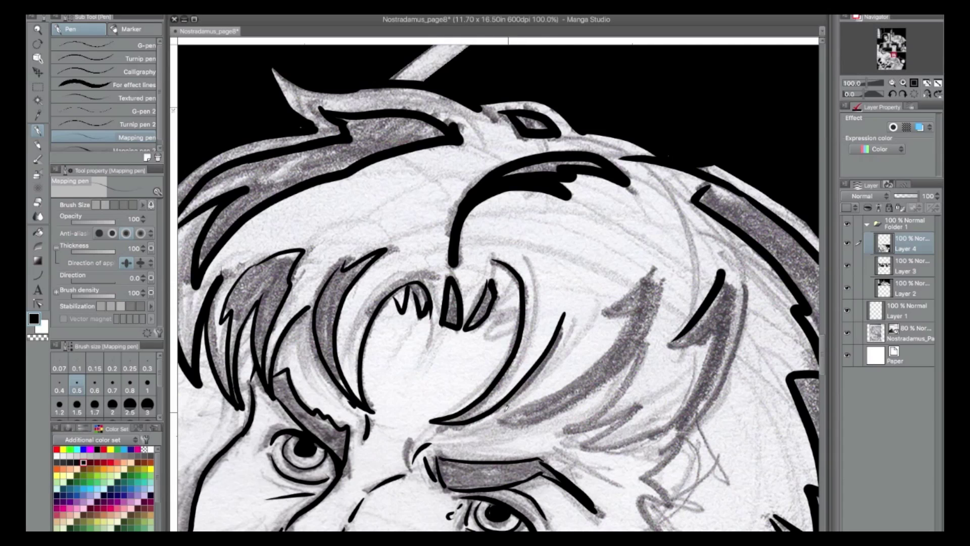
Ink the edges of the dark hair locks sweeping across the near temple.
{"action": "mouse_move", "coordinate": [501, 410]}
{"action": "left_mouse_down"}
{"action": "mouse_move", "coordinate": [547, 399]}
{"action": "mouse_move", "coordinate": [616, 343]}
{"action": "mouse_move", "coordinate": [630, 311]}
{"action": "mouse_move", "coordinate": [605, 310]}
{"action": "mouse_move", "coordinate": [662, 274]}
{"action": "mouse_move", "coordinate": [640, 338]}
{"action": "mouse_move", "coordinate": [590, 394]}
{"action": "mouse_move", "coordinate": [501, 411]}
{"action": "mouse_move", "coordinate": [360, 267]}
{"action": "left_mouse_up"}
{"action": "mouse_move", "coordinate": [499, 180]}
{"action": "left_mouse_down"}
{"action": "mouse_move", "coordinate": [460, 249]}
{"action": "mouse_move", "coordinate": [433, 268]}
{"action": "mouse_move", "coordinate": [497, 246]}
{"action": "left_mouse_up"}
{"action": "left_click_drag", "start_coordinate": [439, 283], "coordinate": [538, 254]}
{"action": "mouse_move", "coordinate": [525, 183]}
{"action": "left_mouse_down"}
{"action": "mouse_move", "coordinate": [560, 171]}
{"action": "mouse_move", "coordinate": [562, 186]}
{"action": "mouse_move", "coordinate": [534, 254]}
{"action": "left_mouse_up"}
{"action": "left_click_drag", "start_coordinate": [582, 119], "coordinate": [586, 190]}
{"action": "mouse_move", "coordinate": [541, 255]}
{"action": "left_mouse_down"}
{"action": "mouse_move", "coordinate": [522, 320]}
{"action": "mouse_move", "coordinate": [531, 346]}
{"action": "left_mouse_up"}
Ink the jagged hairline at the temple and the sideburn down to the jaw.
{"action": "mouse_move", "coordinate": [503, 338]}
{"action": "left_mouse_down"}
{"action": "mouse_move", "coordinate": [526, 371]}
{"action": "mouse_move", "coordinate": [510, 175]}
{"action": "mouse_move", "coordinate": [504, 192]}
{"action": "left_mouse_up"}
{"action": "left_click_drag", "start_coordinate": [484, 179], "coordinate": [504, 192]}
{"action": "left_click_drag", "start_coordinate": [485, 184], "coordinate": [516, 235]}
{"action": "mouse_move", "coordinate": [515, 237]}
{"action": "left_mouse_down"}
{"action": "mouse_move", "coordinate": [501, 264]}
{"action": "mouse_move", "coordinate": [499, 295]}
{"action": "mouse_move", "coordinate": [479, 303]}
{"action": "mouse_move", "coordinate": [484, 315]}
{"action": "mouse_move", "coordinate": [420, 332]}
{"action": "mouse_move", "coordinate": [375, 382]}
{"action": "mouse_move", "coordinate": [359, 411]}
{"action": "mouse_move", "coordinate": [362, 464]}
{"action": "mouse_move", "coordinate": [430, 448]}
{"action": "mouse_move", "coordinate": [531, 321]}
{"action": "mouse_move", "coordinate": [594, 289]}
{"action": "mouse_move", "coordinate": [613, 305]}
{"action": "mouse_move", "coordinate": [611, 363]}
{"action": "mouse_move", "coordinate": [581, 419]}
{"action": "left_mouse_up"}
Ink the ear's outline and inner folds with the Mapping pen at size 1.
{"action": "left_click", "coordinate": [147, 387]}
{"action": "mouse_move", "coordinate": [457, 437]}
{"action": "left_mouse_down"}
{"action": "mouse_move", "coordinate": [501, 455]}
{"action": "mouse_move", "coordinate": [552, 440]}
{"action": "mouse_move", "coordinate": [582, 414]}
{"action": "left_mouse_up"}
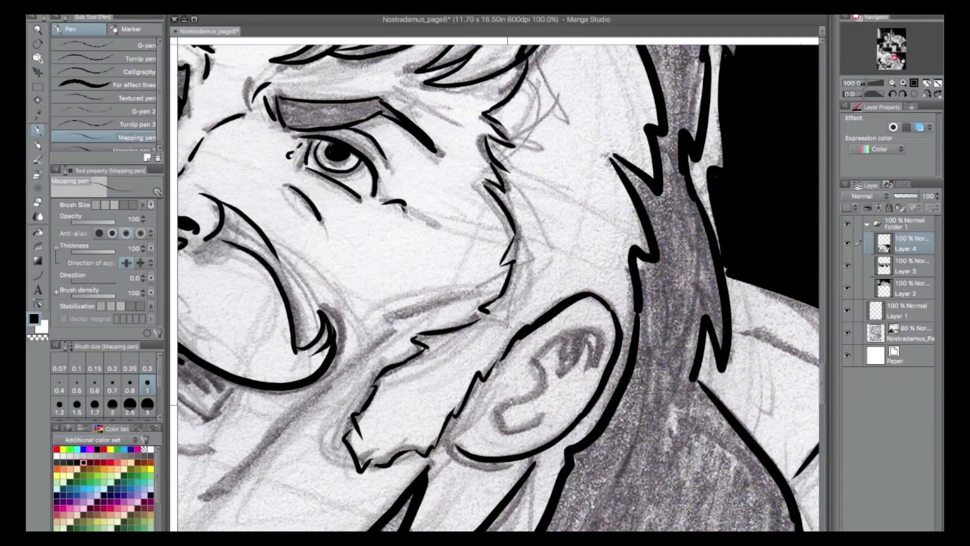
{"action": "left_click_drag", "start_coordinate": [507, 407], "coordinate": [534, 423]}
{"action": "key", "text": "ctrl+z"}
{"action": "mouse_move", "coordinate": [537, 360]}
{"action": "left_mouse_down"}
{"action": "mouse_move", "coordinate": [544, 387]}
{"action": "mouse_move", "coordinate": [502, 429]}
{"action": "mouse_move", "coordinate": [543, 418]}
{"action": "mouse_move", "coordinate": [599, 358]}
{"action": "mouse_move", "coordinate": [590, 338]}
{"action": "mouse_move", "coordinate": [596, 367]}
{"action": "left_mouse_up"}
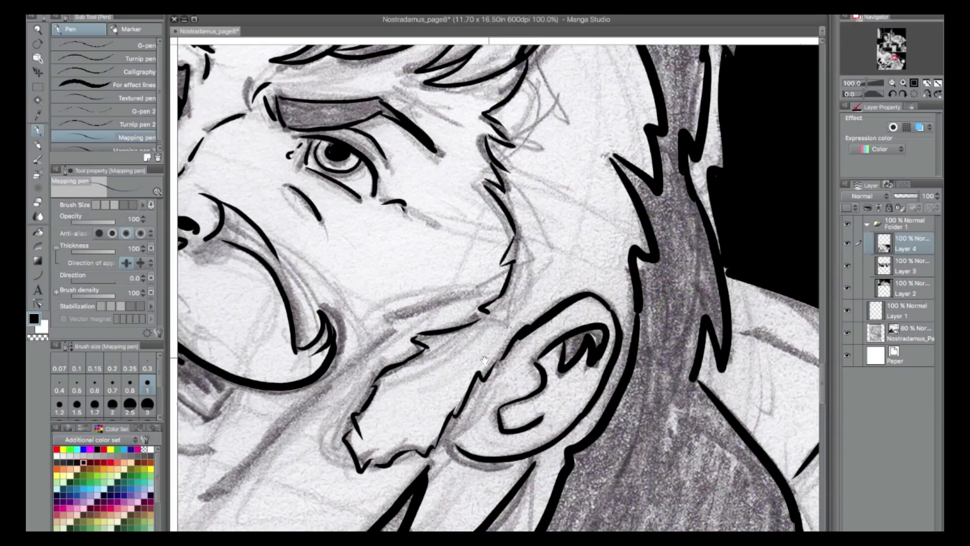
Ink the mouth's corners and the dots along its dark opening, undoing the lower-lip stroke.
{"action": "left_click_drag", "start_coordinate": [277, 367], "coordinate": [547, 357]}
{"action": "mouse_move", "coordinate": [322, 298]}
{"action": "left_mouse_down"}
{"action": "mouse_move", "coordinate": [313, 321]}
{"action": "mouse_move", "coordinate": [342, 309]}
{"action": "mouse_move", "coordinate": [354, 281]}
{"action": "left_mouse_up"}
{"action": "mouse_move", "coordinate": [328, 324]}
{"action": "left_mouse_down"}
{"action": "mouse_move", "coordinate": [334, 308]}
{"action": "mouse_move", "coordinate": [316, 322]}
{"action": "left_mouse_up"}
{"action": "left_click", "coordinate": [477, 371]}
{"action": "left_click_drag", "start_coordinate": [503, 376], "coordinate": [483, 404]}
{"action": "left_click_drag", "start_coordinate": [311, 318], "coordinate": [422, 370]}
{"action": "key", "text": "ctrl+z"}
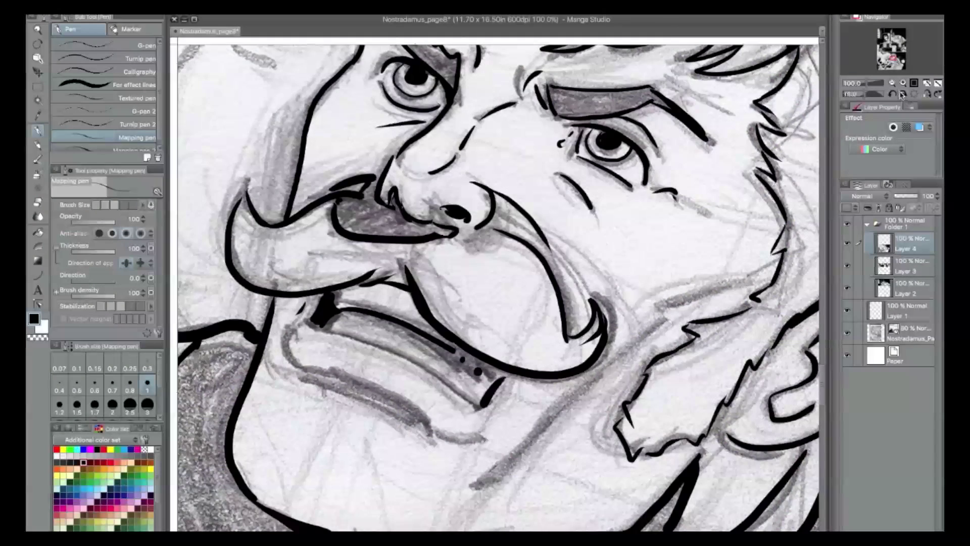
Ink the lower lip's upper and lower contours with a heavy black shadow beneath it.
{"action": "left_click", "coordinate": [902, 94]}
{"action": "mouse_move", "coordinate": [383, 152]}
{"action": "left_mouse_down"}
{"action": "mouse_move", "coordinate": [400, 277]}
{"action": "mouse_move", "coordinate": [396, 359]}
{"action": "left_mouse_up"}
{"action": "mouse_move", "coordinate": [343, 157]}
{"action": "left_mouse_down"}
{"action": "mouse_move", "coordinate": [372, 131]}
{"action": "mouse_move", "coordinate": [350, 318]}
{"action": "left_mouse_up"}
{"action": "mouse_move", "coordinate": [331, 169]}
{"action": "left_mouse_down"}
{"action": "mouse_move", "coordinate": [347, 234]}
{"action": "mouse_move", "coordinate": [347, 308]}
{"action": "left_mouse_up"}
{"action": "mouse_move", "coordinate": [341, 188]}
{"action": "left_mouse_down"}
{"action": "mouse_move", "coordinate": [354, 275]}
{"action": "mouse_move", "coordinate": [352, 262]}
{"action": "left_mouse_up"}
{"action": "left_click_drag", "start_coordinate": [350, 317], "coordinate": [373, 354]}
{"action": "left_click", "coordinate": [892, 95]}
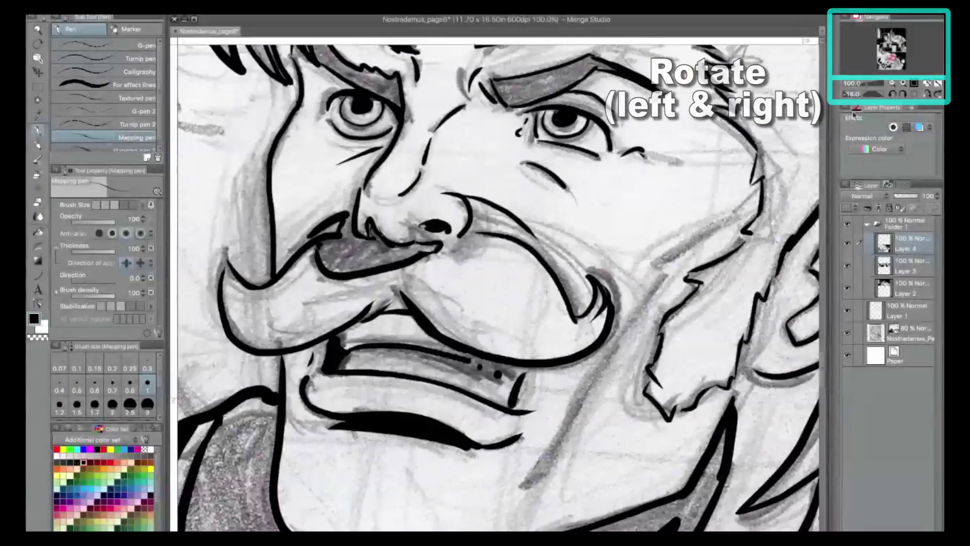
Ink the cheek crease running down beside the moustache to the jaw, replacing the first stroke.
{"action": "mouse_move", "coordinate": [675, 261]}
{"action": "left_mouse_down"}
{"action": "mouse_move", "coordinate": [650, 284]}
{"action": "mouse_move", "coordinate": [569, 419]}
{"action": "left_mouse_up"}
{"action": "key", "text": "ctrl+z"}
{"action": "left_click_drag", "start_coordinate": [644, 303], "coordinate": [523, 494]}
Fill both eyebrows and the shadow under the nose with black.
{"action": "left_click", "coordinate": [891, 83]}
{"action": "left_click", "coordinate": [891, 83]}
{"action": "left_click", "coordinate": [892, 83]}
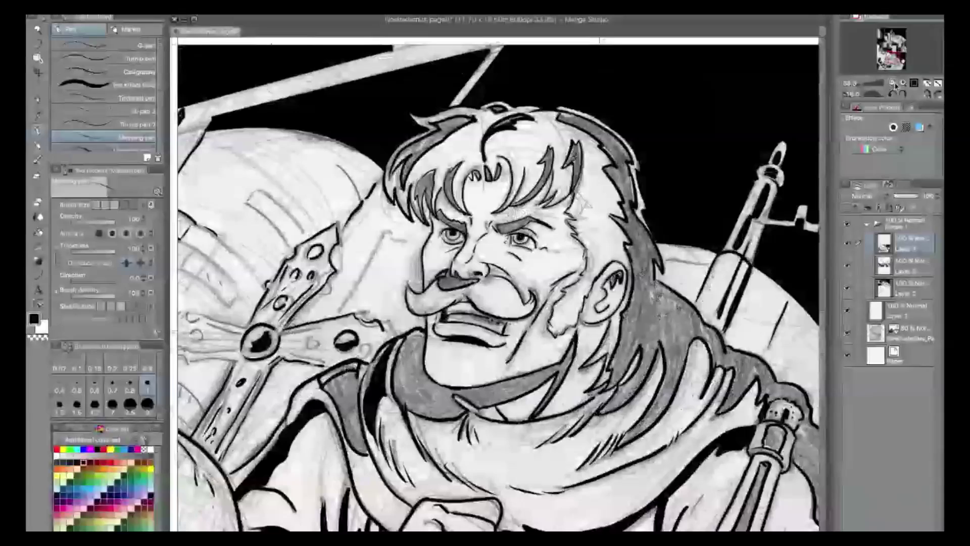
{"action": "left_click", "coordinate": [38, 233]}
{"action": "left_click", "coordinate": [508, 225]}
{"action": "left_click", "coordinate": [460, 225]}
{"action": "left_click", "coordinate": [459, 280]}
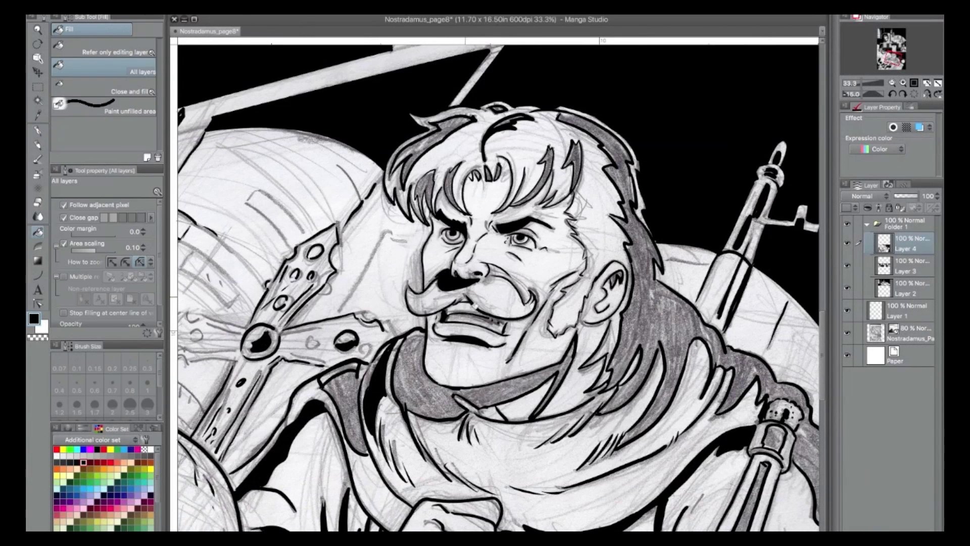
Fill a lock of the fringe and the collar and shaft of the rod at his shoulder with black.
{"action": "left_click", "coordinate": [38, 132]}
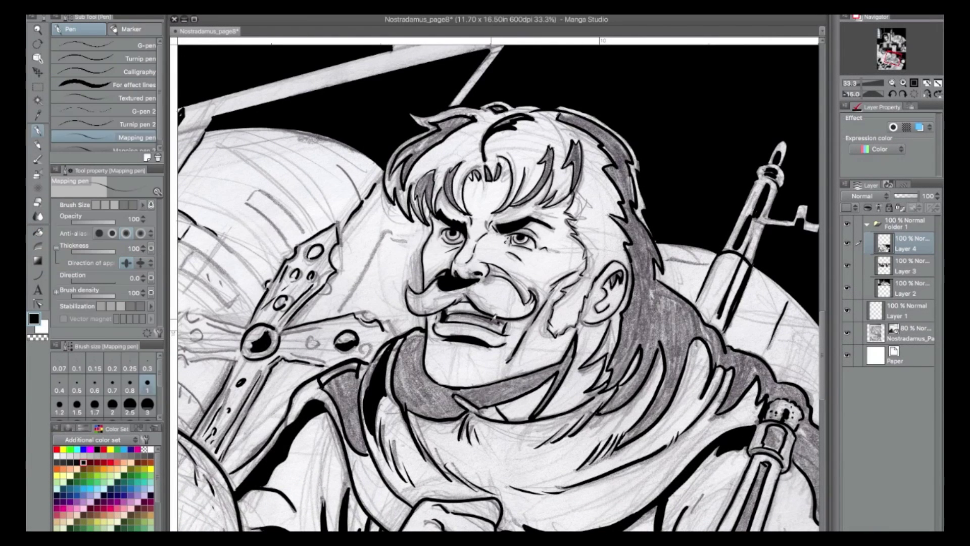
{"action": "left_click", "coordinate": [38, 231]}
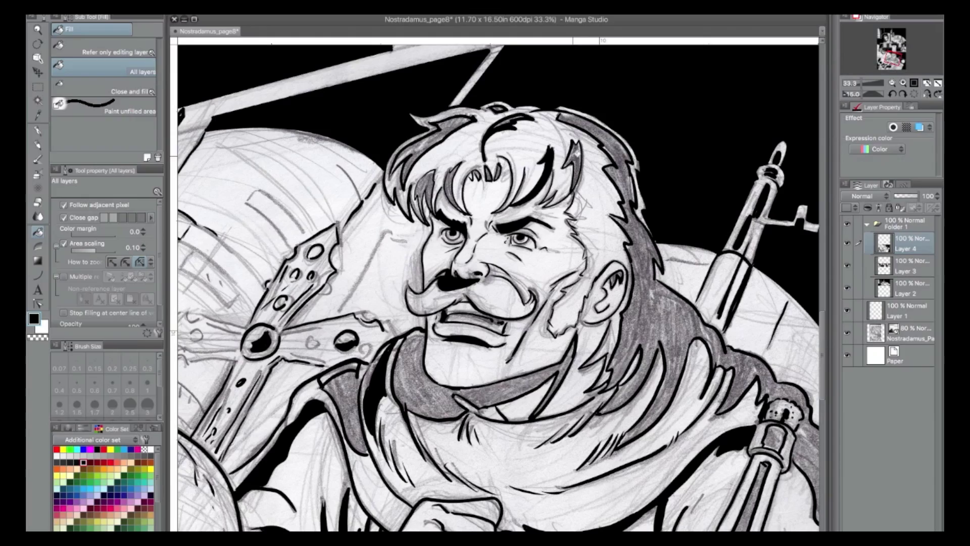
{"action": "left_click", "coordinate": [39, 131]}
{"action": "left_click", "coordinate": [38, 232]}
{"action": "left_click", "coordinate": [777, 438]}
{"action": "left_click_drag", "start_coordinate": [766, 472], "coordinate": [730, 241]}
{"action": "left_click", "coordinate": [703, 313]}
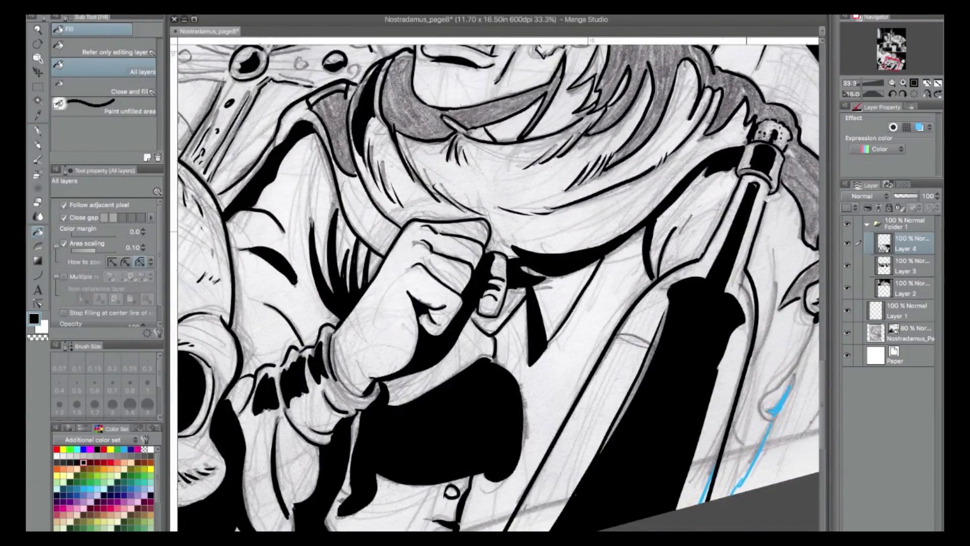
Reset the canvas rotation and save the page.
{"action": "left_click", "coordinate": [914, 94]}
{"action": "key", "text": "super+minus"}
{"action": "key", "text": "super+s"}
{"action": "key", "text": "super+plus"}
Fill the shadowed inside of the scarf around the man's neck with black.
{"action": "left_click_drag", "start_coordinate": [684, 63], "coordinate": [544, 277]}
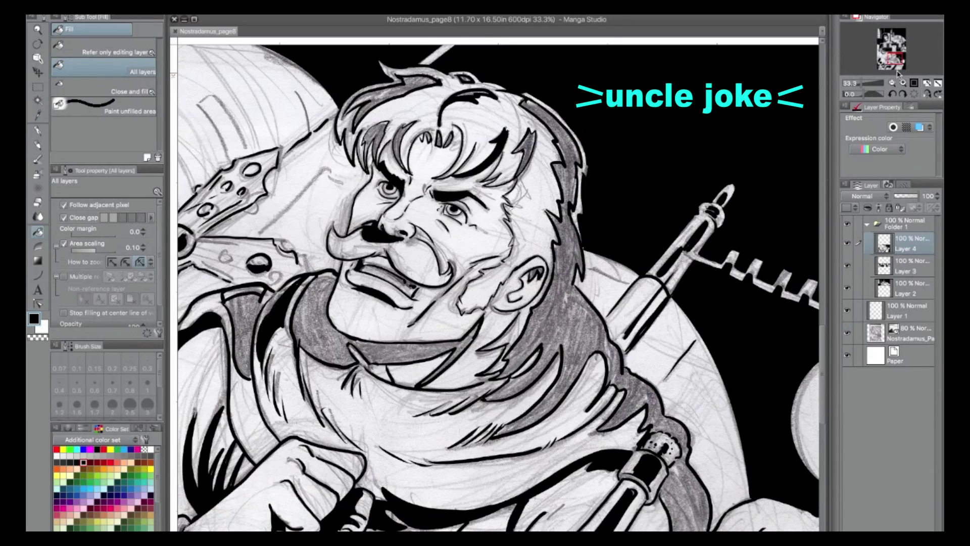
{"action": "left_click", "coordinate": [902, 82]}
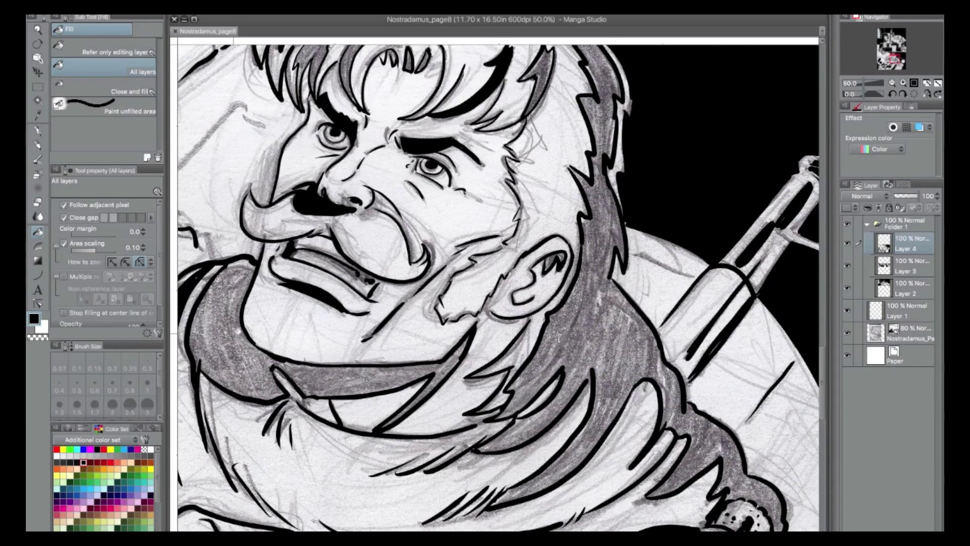
{"action": "left_click", "coordinate": [240, 299]}
Ink the background edge behind the cross and the details on the cross arm nearest the man with the Mapping pen.
{"action": "left_click", "coordinate": [38, 131]}
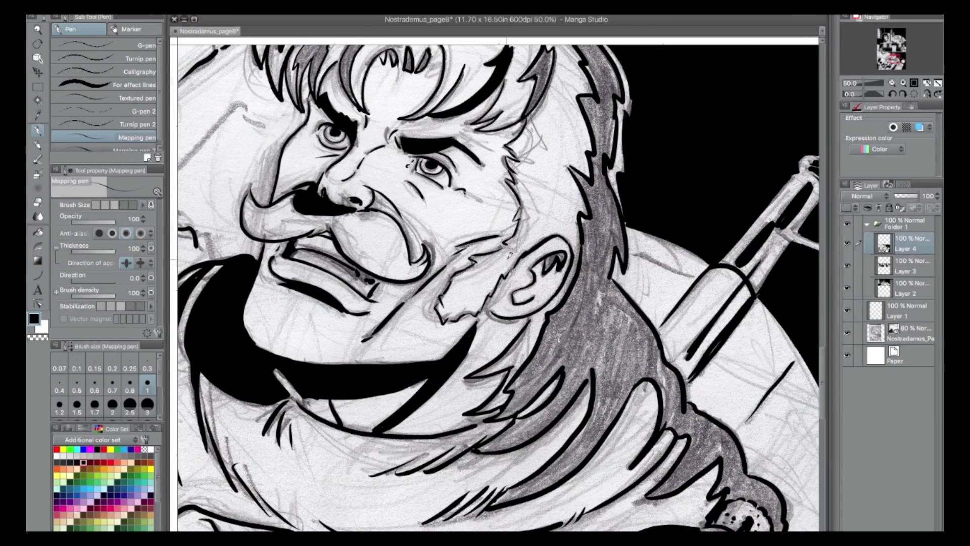
{"action": "left_click_drag", "start_coordinate": [508, 257], "coordinate": [690, 361]}
{"action": "mouse_move", "coordinate": [322, 306]}
{"action": "left_mouse_down"}
{"action": "mouse_move", "coordinate": [431, 216]}
{"action": "mouse_move", "coordinate": [467, 224]}
{"action": "left_mouse_up"}
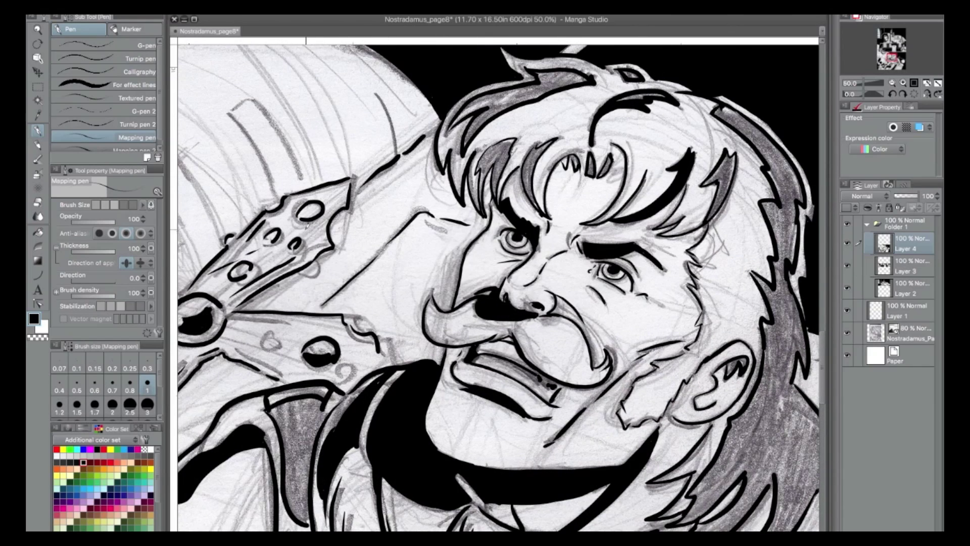
{"action": "mouse_move", "coordinate": [234, 317]}
{"action": "left_mouse_down"}
{"action": "mouse_move", "coordinate": [306, 324]}
{"action": "mouse_move", "coordinate": [286, 341]}
{"action": "mouse_move", "coordinate": [293, 363]}
{"action": "mouse_move", "coordinate": [260, 353]}
{"action": "mouse_move", "coordinate": [289, 364]}
{"action": "mouse_move", "coordinate": [349, 369]}
{"action": "left_mouse_up"}
{"action": "left_click_drag", "start_coordinate": [383, 336], "coordinate": [390, 358]}
Ink the ornate end and small markings of the cross arm farthest from the man.
{"action": "left_click_drag", "start_coordinate": [348, 326], "coordinate": [600, 376]}
{"action": "mouse_move", "coordinate": [352, 303]}
{"action": "left_mouse_down"}
{"action": "mouse_move", "coordinate": [422, 332]}
{"action": "mouse_move", "coordinate": [311, 319]}
{"action": "mouse_move", "coordinate": [307, 361]}
{"action": "mouse_move", "coordinate": [405, 384]}
{"action": "mouse_move", "coordinate": [385, 422]}
{"action": "left_mouse_up"}
{"action": "mouse_move", "coordinate": [361, 329]}
{"action": "left_mouse_down"}
{"action": "mouse_move", "coordinate": [344, 341]}
{"action": "mouse_move", "coordinate": [363, 339]}
{"action": "left_mouse_up"}
{"action": "left_click_drag", "start_coordinate": [350, 338], "coordinate": [361, 336]}
{"action": "mouse_move", "coordinate": [376, 345]}
{"action": "left_mouse_down"}
{"action": "mouse_move", "coordinate": [432, 344]}
{"action": "mouse_move", "coordinate": [395, 319]}
{"action": "left_mouse_up"}
{"action": "mouse_move", "coordinate": [316, 334]}
{"action": "left_mouse_down"}
{"action": "mouse_move", "coordinate": [351, 359]}
{"action": "mouse_move", "coordinate": [401, 372]}
{"action": "left_mouse_up"}
{"action": "left_click_drag", "start_coordinate": [306, 391], "coordinate": [334, 438]}
Ink a heavy shadow beneath the earlobe and fill the ear's inner folds with black.
{"action": "mouse_move", "coordinate": [744, 495]}
{"action": "left_mouse_down"}
{"action": "mouse_move", "coordinate": [577, 396]}
{"action": "mouse_move", "coordinate": [353, 182]}
{"action": "left_mouse_up"}
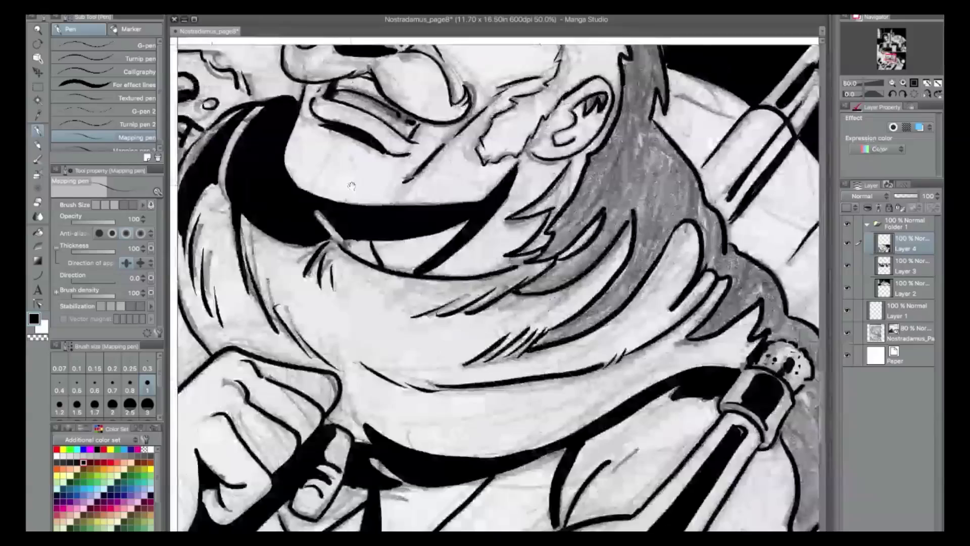
{"action": "left_click_drag", "start_coordinate": [531, 155], "coordinate": [563, 158]}
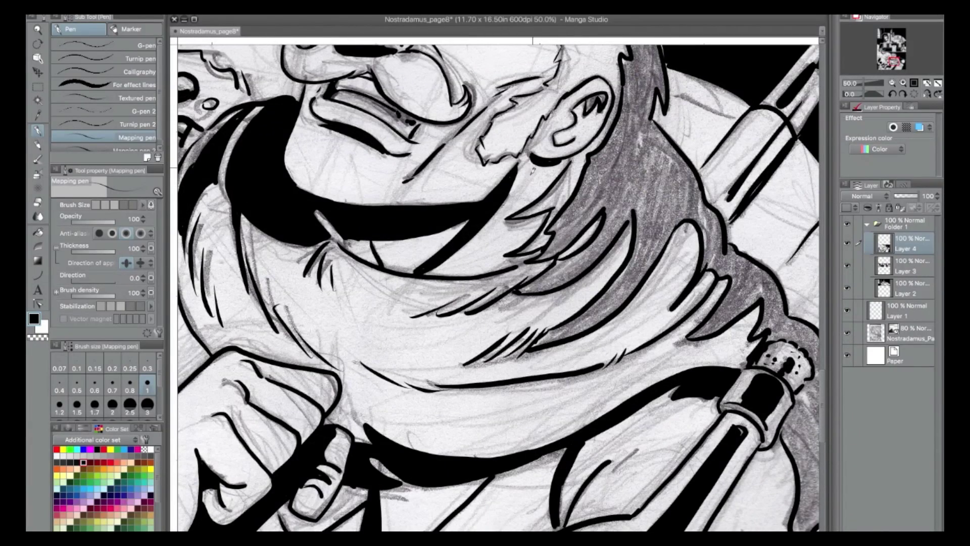
{"action": "left_click", "coordinate": [39, 233]}
{"action": "left_click", "coordinate": [592, 104]}
{"action": "left_click", "coordinate": [602, 102]}
Fill the shaded mass of hair behind the ear and neck with black.
{"action": "left_click_drag", "start_coordinate": [683, 193], "coordinate": [471, 179]}
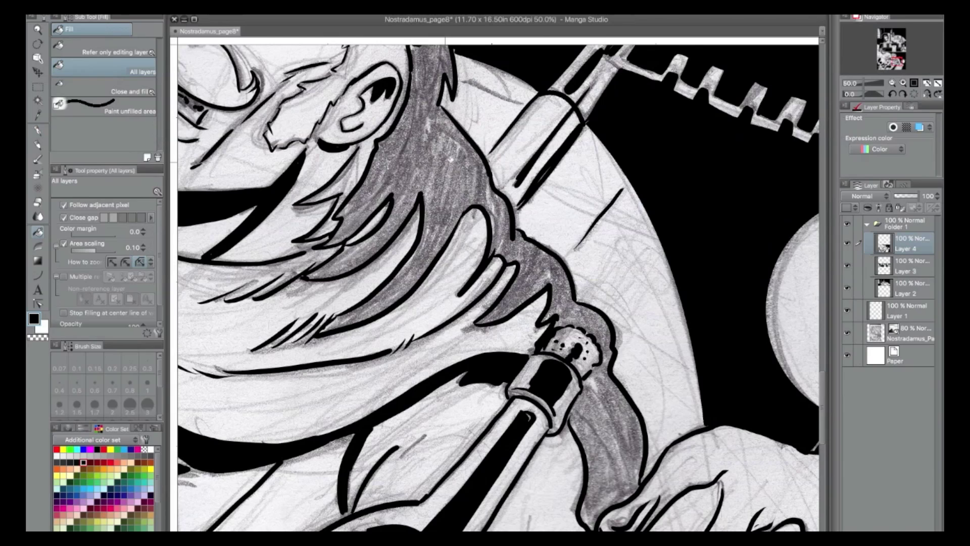
{"action": "left_click", "coordinate": [448, 161]}
{"action": "scroll", "coordinate": [448, 175], "scroll_direction": "down", "scroll_amount": 4}
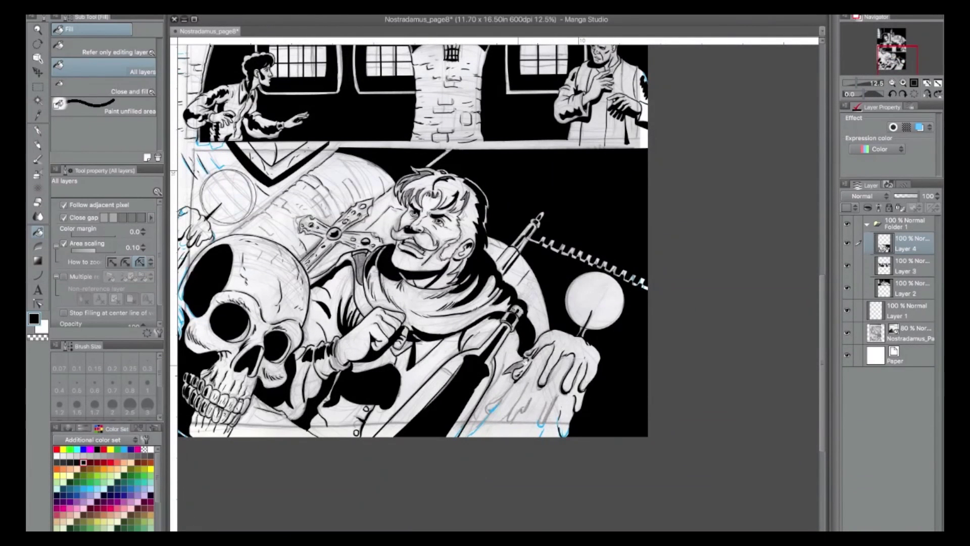
Fill the remaining grey locks in the man's fringe and crown with black.
{"action": "key", "text": "ctrl+z"}
{"action": "left_click", "coordinate": [901, 83]}
{"action": "left_click", "coordinate": [347, 51]}
{"action": "left_click", "coordinate": [321, 90]}
{"action": "left_click", "coordinate": [337, 91]}
{"action": "left_click", "coordinate": [436, 94]}
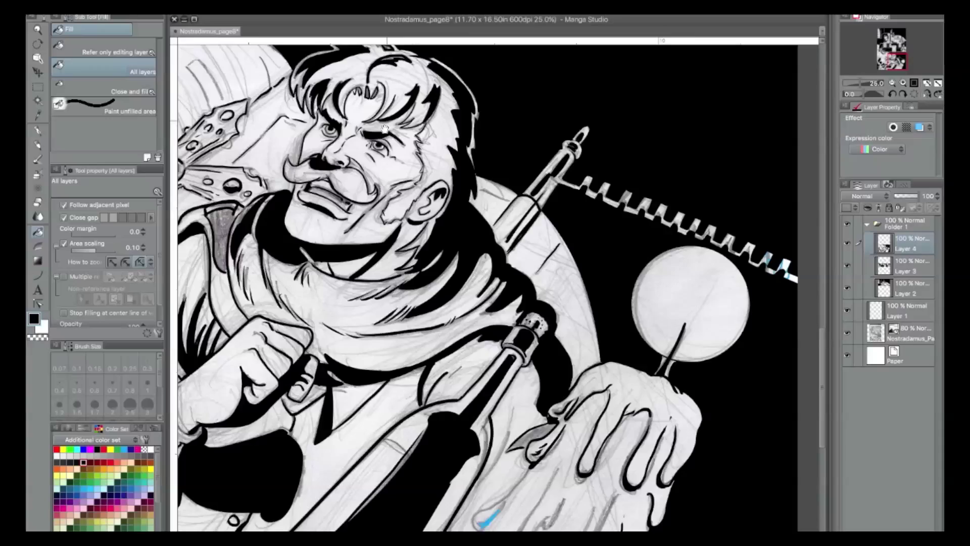
Ink the candle's lower edge beside the strap and fill the pointed shadow next to the melted wax with black.
{"action": "left_click_drag", "start_coordinate": [385, 129], "coordinate": [424, 233]}
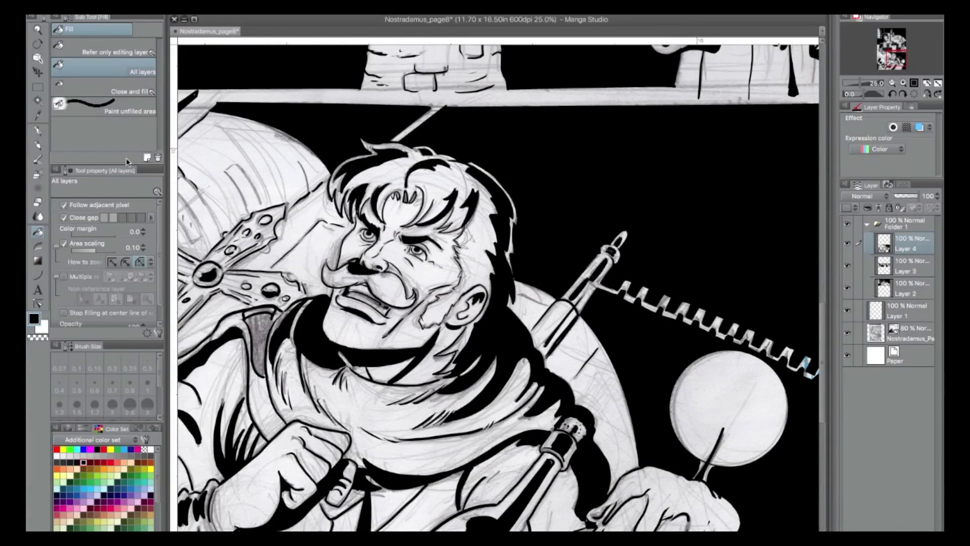
{"action": "key", "text": "p"}
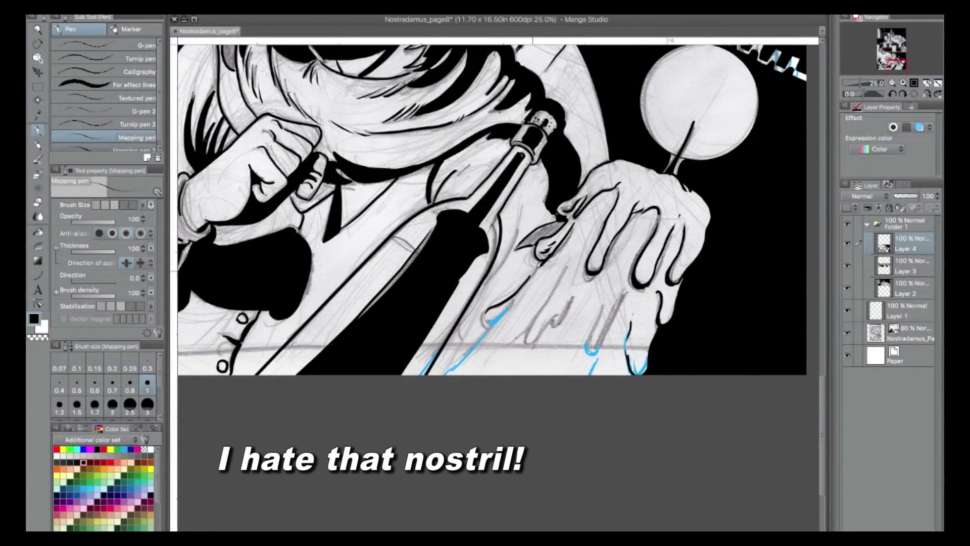
{"action": "left_click_drag", "start_coordinate": [513, 303], "coordinate": [435, 377]}
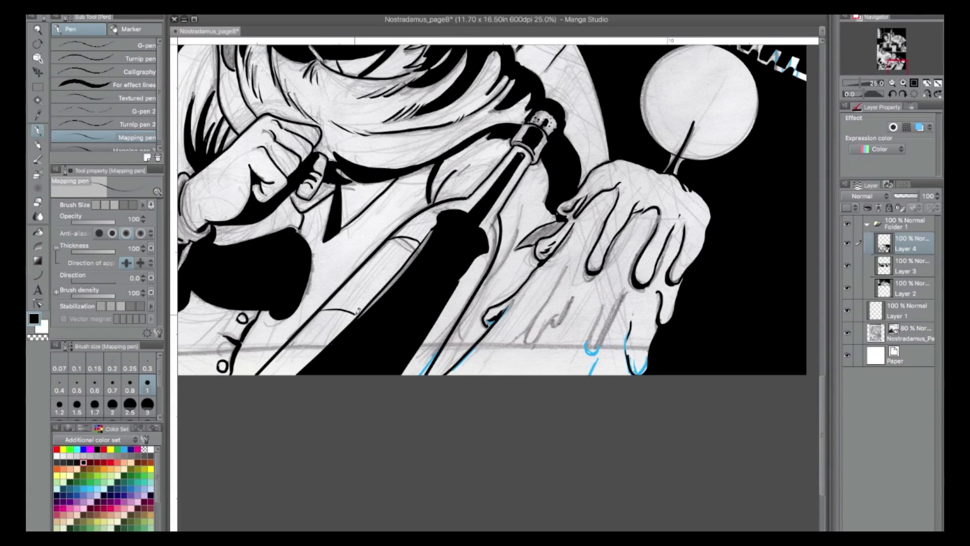
{"action": "left_click", "coordinate": [38, 232]}
{"action": "left_click", "coordinate": [537, 229]}
Ink the wax drips running down the lower part of the candle with the Mapping pen.
{"action": "left_click", "coordinate": [40, 131]}
{"action": "mouse_move", "coordinate": [540, 292]}
{"action": "left_mouse_down"}
{"action": "mouse_move", "coordinate": [549, 323]}
{"action": "mouse_move", "coordinate": [573, 294]}
{"action": "mouse_move", "coordinate": [530, 344]}
{"action": "mouse_move", "coordinate": [537, 374]}
{"action": "left_mouse_up"}
{"action": "left_click_drag", "start_coordinate": [561, 342], "coordinate": [553, 367]}
{"action": "mouse_move", "coordinate": [603, 303]}
{"action": "left_mouse_down"}
{"action": "mouse_move", "coordinate": [597, 351]}
{"action": "mouse_move", "coordinate": [588, 353]}
{"action": "mouse_move", "coordinate": [624, 298]}
{"action": "left_mouse_up"}
{"action": "left_click_drag", "start_coordinate": [605, 356], "coordinate": [593, 375]}
{"action": "left_click_drag", "start_coordinate": [630, 333], "coordinate": [627, 372]}
{"action": "left_click_drag", "start_coordinate": [558, 289], "coordinate": [573, 259]}
{"action": "left_click_drag", "start_coordinate": [484, 363], "coordinate": [511, 333]}
Clean up the strap's edge beside the candle with the Block eraser, redraw it as a curve and add short pen strokes at the candle's base.
{"action": "left_click_drag", "start_coordinate": [518, 228], "coordinate": [487, 283]}
{"action": "left_click", "coordinate": [38, 203]}
{"action": "mouse_move", "coordinate": [495, 212]}
{"action": "left_mouse_down"}
{"action": "mouse_move", "coordinate": [503, 225]}
{"action": "mouse_move", "coordinate": [424, 376]}
{"action": "left_mouse_up"}
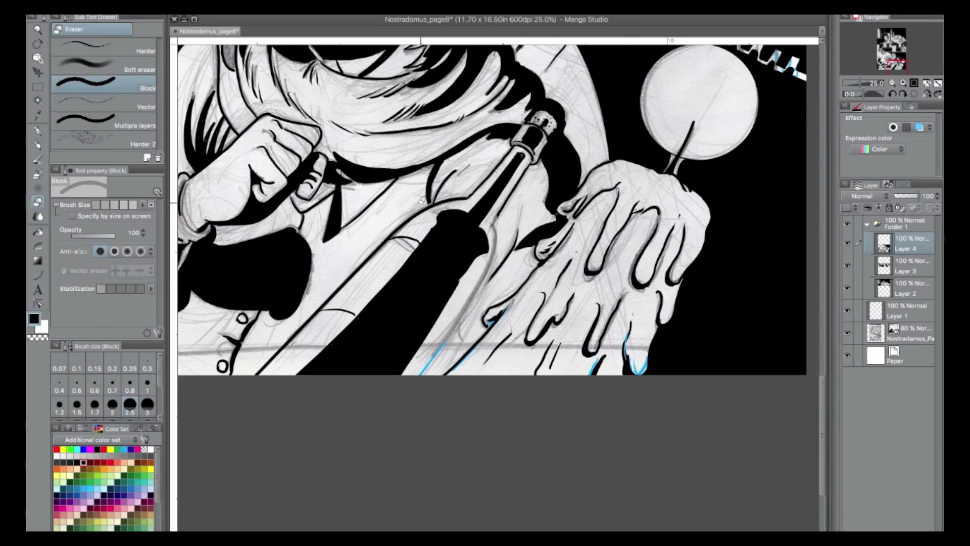
{"action": "left_click", "coordinate": [38, 275]}
{"action": "left_click_drag", "start_coordinate": [489, 278], "coordinate": [414, 418]}
{"action": "left_click", "coordinate": [416, 417]}
{"action": "key", "text": "p"}
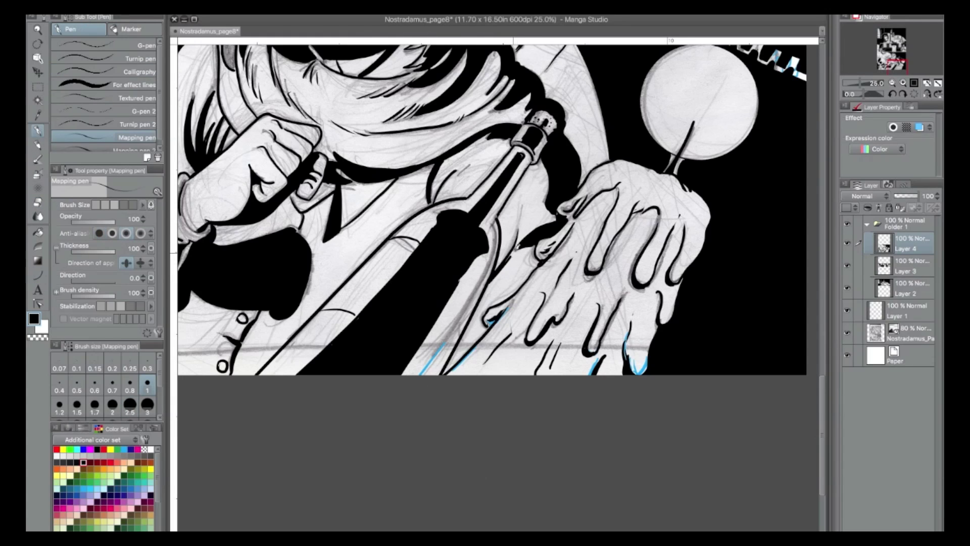
{"action": "left_click_drag", "start_coordinate": [489, 325], "coordinate": [487, 309]}
{"action": "left_click_drag", "start_coordinate": [488, 358], "coordinate": [475, 366]}
Fill the grey strip of the robe's collar beside the scarf with black.
{"action": "left_click_drag", "start_coordinate": [629, 263], "coordinate": [699, 513]}
{"action": "left_click_drag", "start_coordinate": [413, 230], "coordinate": [626, 266]}
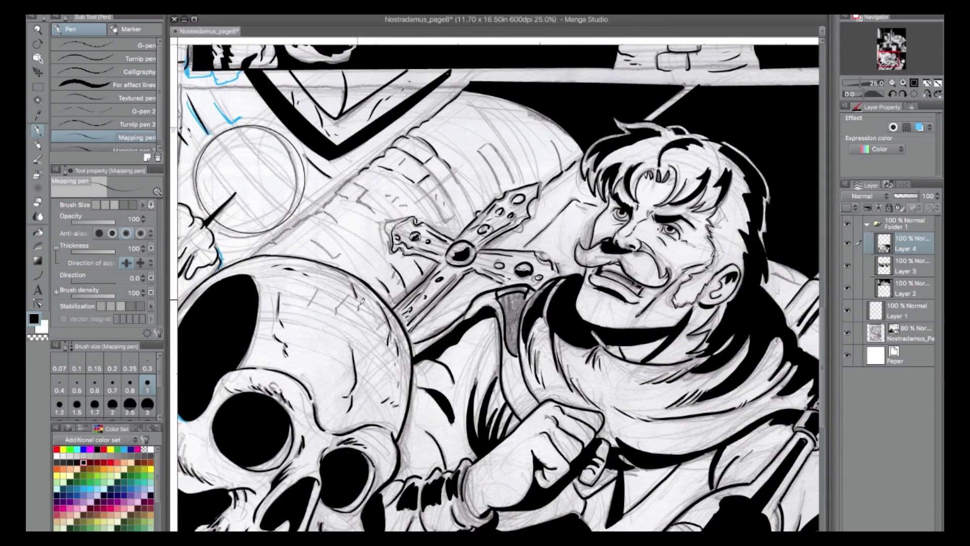
{"action": "key", "text": "g"}
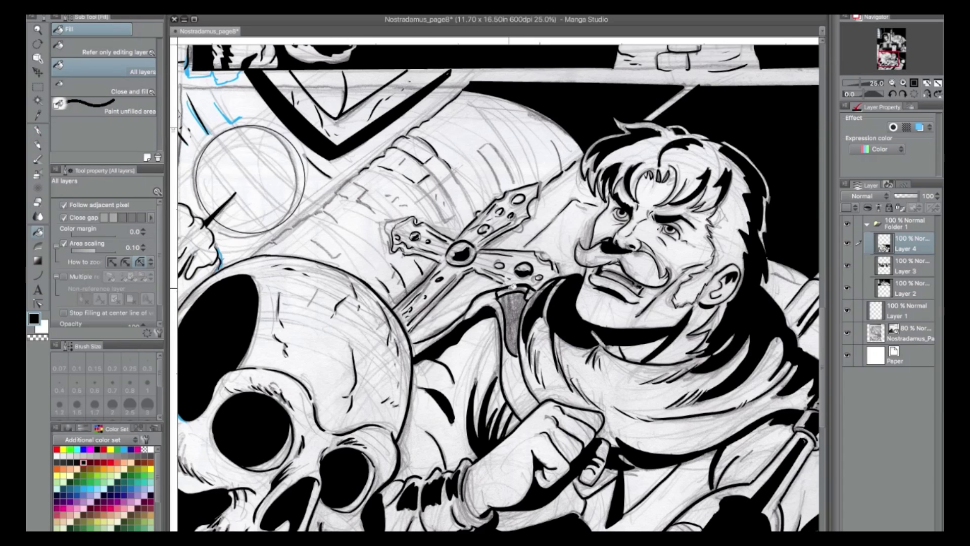
{"action": "key", "text": "p"}
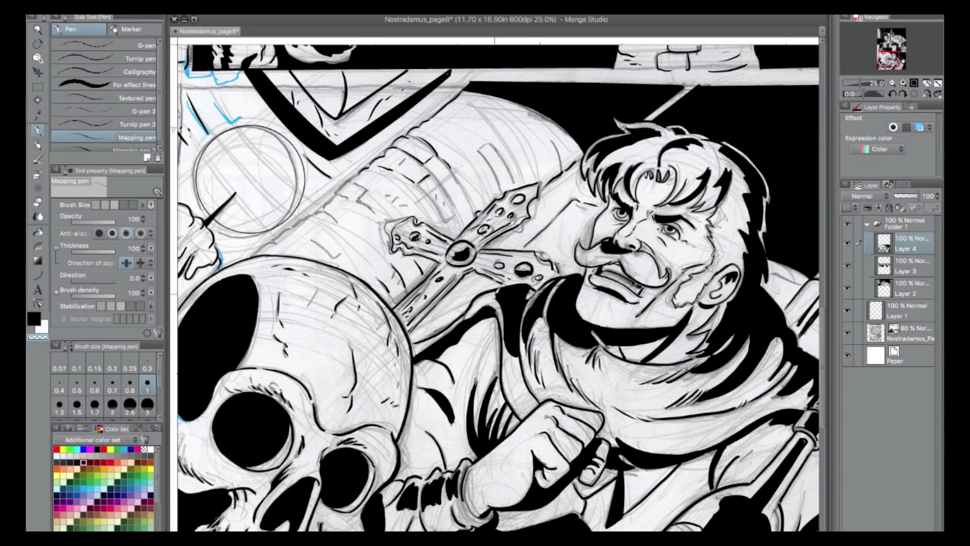
{"action": "key", "text": "c"}
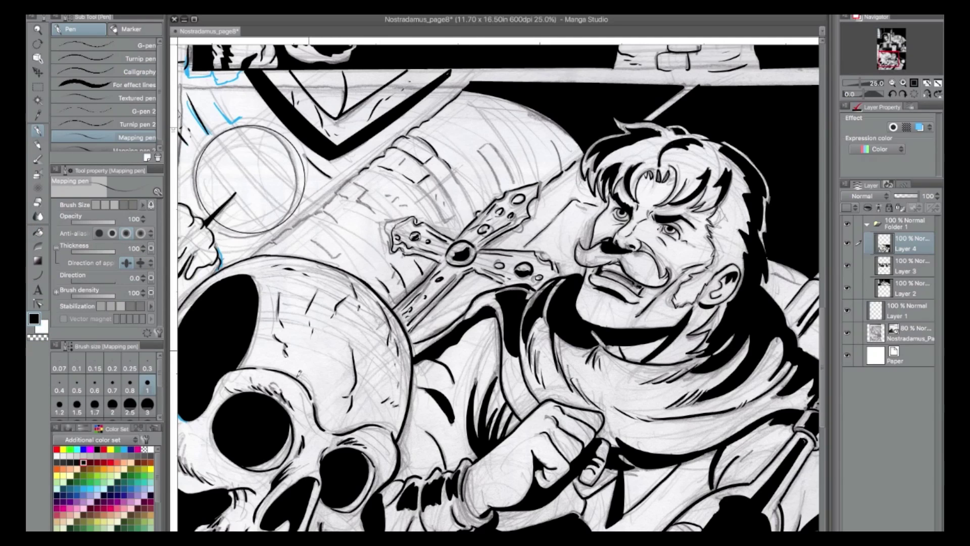
Ink a drip on the candle behind the skull and the jagged brick edge of the tower behind the cross.
{"action": "left_click_drag", "start_coordinate": [556, 342], "coordinate": [291, 208]}
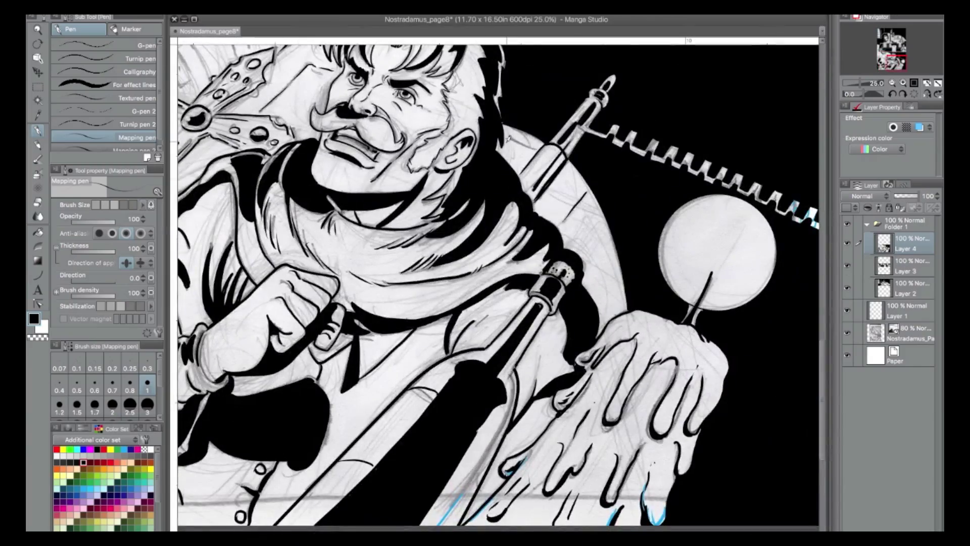
{"action": "left_click_drag", "start_coordinate": [433, 371], "coordinate": [656, 253]}
{"action": "left_click_drag", "start_coordinate": [344, 313], "coordinate": [533, 477]}
{"action": "mouse_move", "coordinate": [292, 315]}
{"action": "left_mouse_down"}
{"action": "mouse_move", "coordinate": [309, 334]}
{"action": "mouse_move", "coordinate": [285, 337]}
{"action": "mouse_move", "coordinate": [307, 332]}
{"action": "left_mouse_up"}
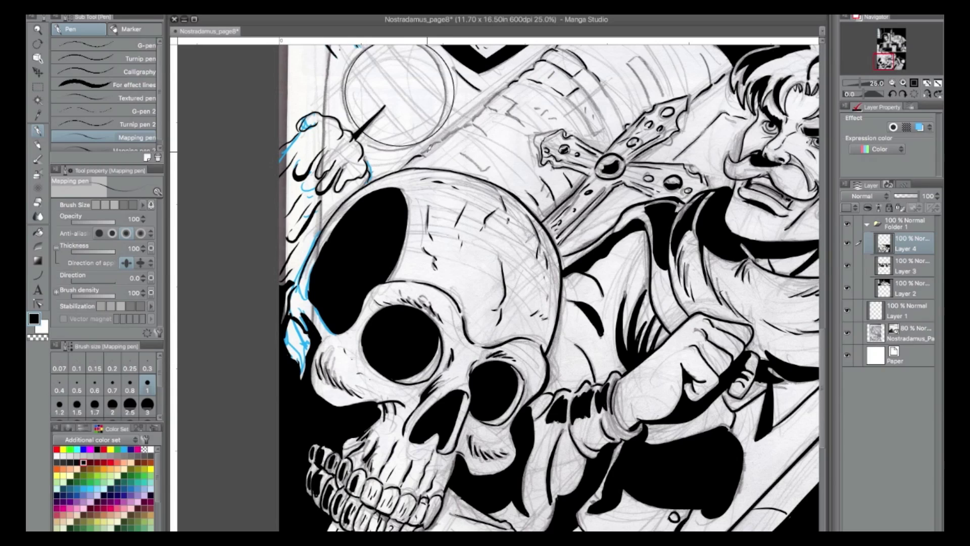
{"action": "left_click_drag", "start_coordinate": [448, 142], "coordinate": [459, 147]}
{"action": "left_click_drag", "start_coordinate": [446, 137], "coordinate": [475, 118]}
{"action": "mouse_move", "coordinate": [472, 124]}
{"action": "left_mouse_down"}
{"action": "mouse_move", "coordinate": [487, 133]}
{"action": "mouse_move", "coordinate": [480, 143]}
{"action": "mouse_move", "coordinate": [491, 162]}
{"action": "mouse_move", "coordinate": [490, 107]}
{"action": "mouse_move", "coordinate": [520, 86]}
{"action": "left_mouse_up"}
{"action": "mouse_move", "coordinate": [520, 99]}
{"action": "left_mouse_down"}
{"action": "mouse_move", "coordinate": [531, 90]}
{"action": "mouse_move", "coordinate": [513, 113]}
{"action": "left_mouse_up"}
{"action": "left_click_drag", "start_coordinate": [574, 101], "coordinate": [598, 132]}
Ink scattered brick outlines across the tower's rounded surface above the cross.
{"action": "left_click_drag", "start_coordinate": [725, 158], "coordinate": [546, 312]}
{"action": "left_click_drag", "start_coordinate": [369, 272], "coordinate": [377, 264]}
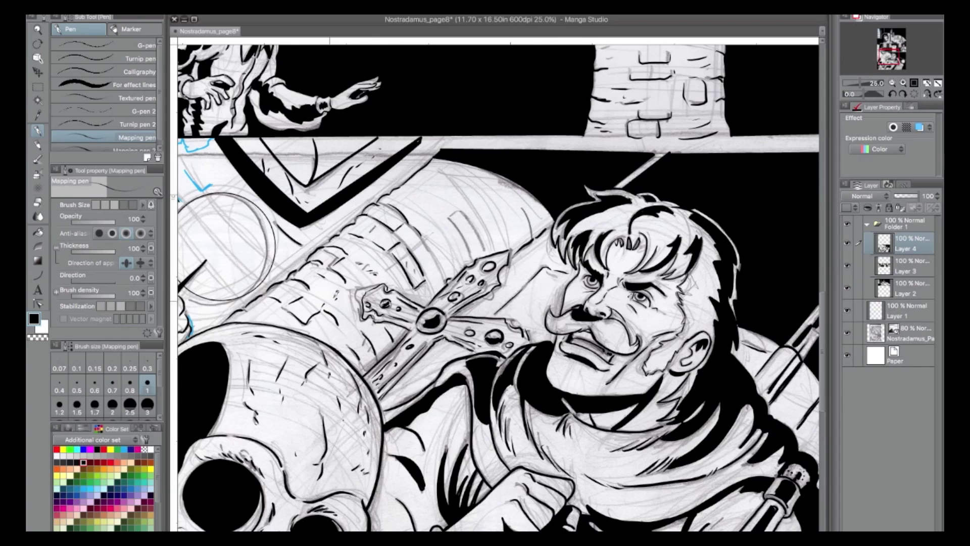
{"action": "left_click_drag", "start_coordinate": [468, 210], "coordinate": [483, 245]}
{"action": "left_click_drag", "start_coordinate": [453, 221], "coordinate": [474, 251]}
{"action": "left_click_drag", "start_coordinate": [510, 217], "coordinate": [521, 245]}
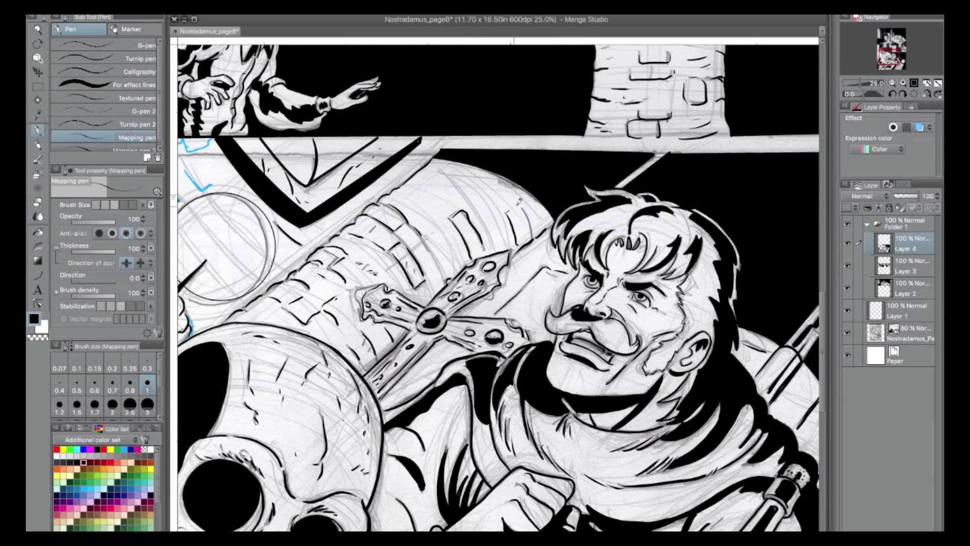
{"action": "left_click_drag", "start_coordinate": [431, 190], "coordinate": [455, 183]}
{"action": "left_click_drag", "start_coordinate": [470, 185], "coordinate": [491, 177]}
{"action": "mouse_move", "coordinate": [426, 238]}
{"action": "left_mouse_down"}
{"action": "mouse_move", "coordinate": [444, 273]}
{"action": "mouse_move", "coordinate": [431, 286]}
{"action": "left_mouse_up"}
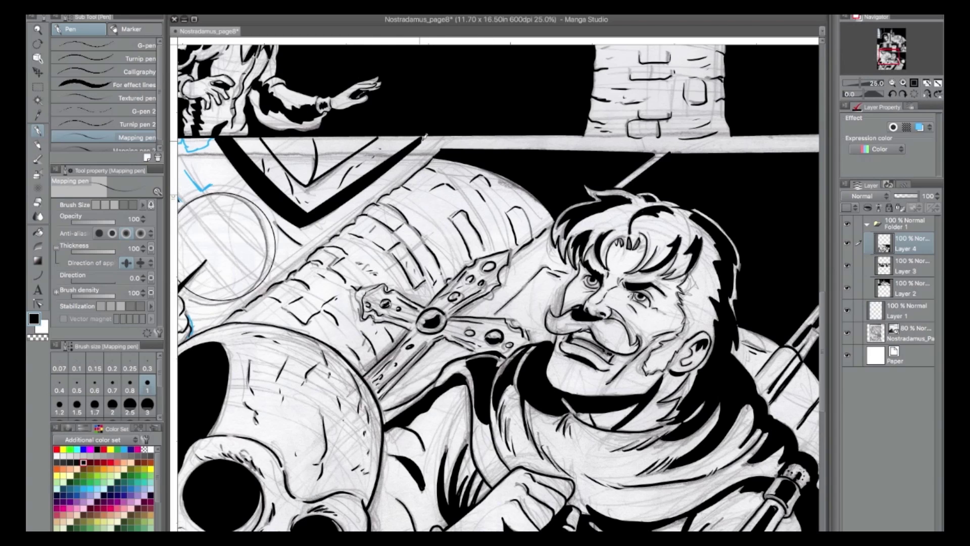
Add small texture ticks among the tower's bricks above the cross.
{"action": "left_click_drag", "start_coordinate": [327, 490], "coordinate": [386, 268]}
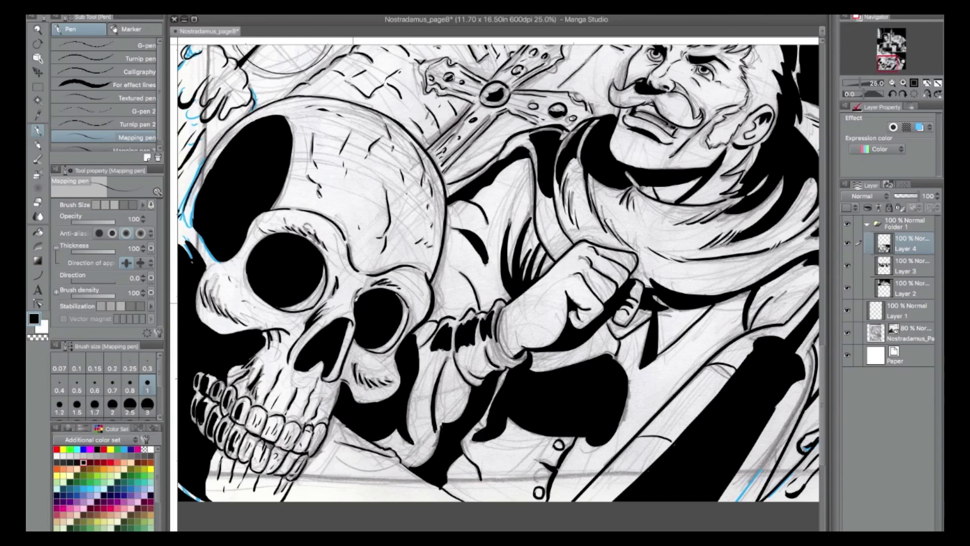
{"action": "left_click_drag", "start_coordinate": [887, 64], "coordinate": [898, 64]}
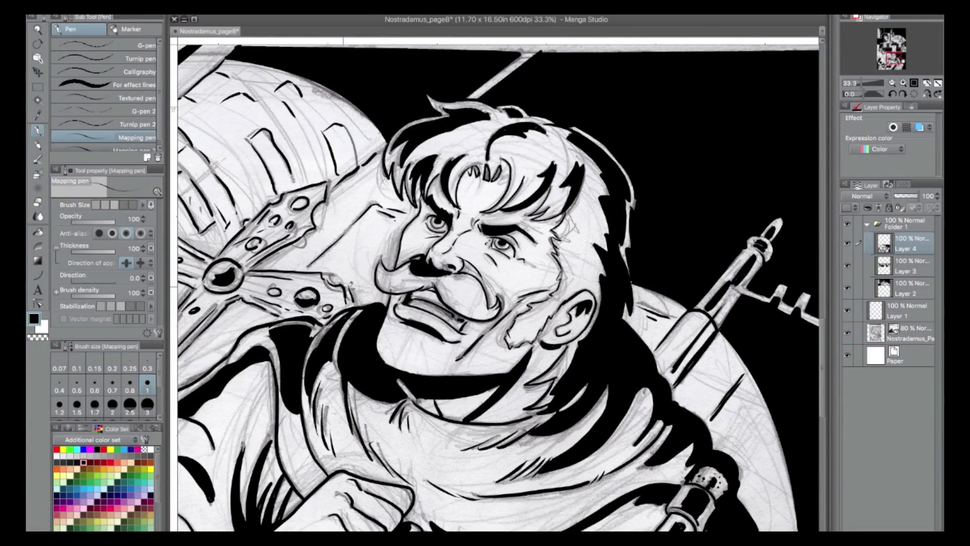
{"action": "left_click_drag", "start_coordinate": [300, 288], "coordinate": [526, 262]}
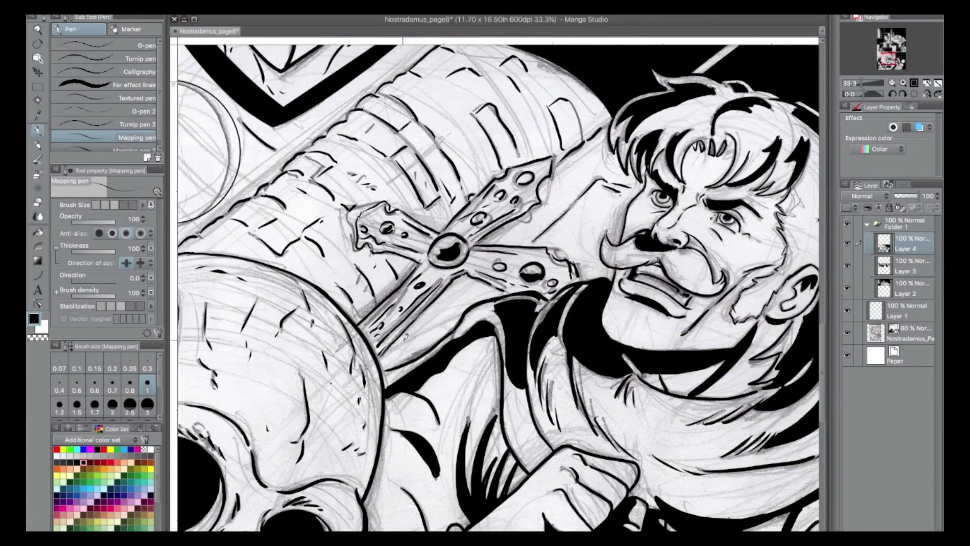
{"action": "left_click_drag", "start_coordinate": [479, 148], "coordinate": [485, 169]}
{"action": "left_click_drag", "start_coordinate": [532, 127], "coordinate": [535, 141]}
{"action": "mouse_move", "coordinate": [425, 153]}
{"action": "left_mouse_down"}
{"action": "mouse_move", "coordinate": [436, 143]}
{"action": "mouse_move", "coordinate": [416, 152]}
{"action": "left_mouse_up"}
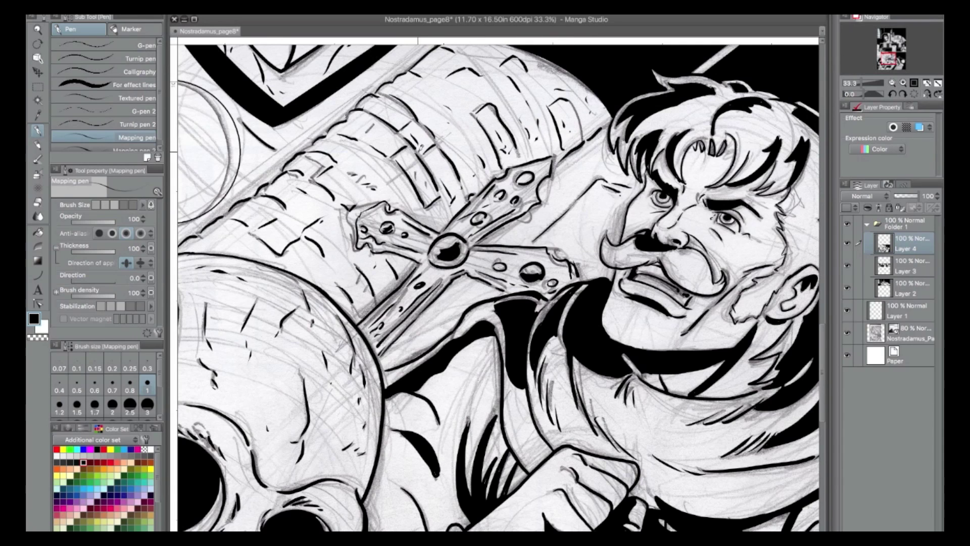
Hide the pencil sketch layer and Layer 1 so only the inks show.
{"action": "key", "text": "super+minus"}
{"action": "key", "text": "super+minus"}
{"action": "key", "text": "super+minus"}
{"action": "left_click", "coordinate": [848, 332]}
{"action": "left_click", "coordinate": [848, 309]}
Examine the clean inks of the bald man and the windows in the middle panel.
{"action": "left_click_drag", "start_coordinate": [892, 57], "coordinate": [896, 50]}
{"action": "left_click", "coordinate": [903, 83]}
{"action": "left_click", "coordinate": [903, 83]}
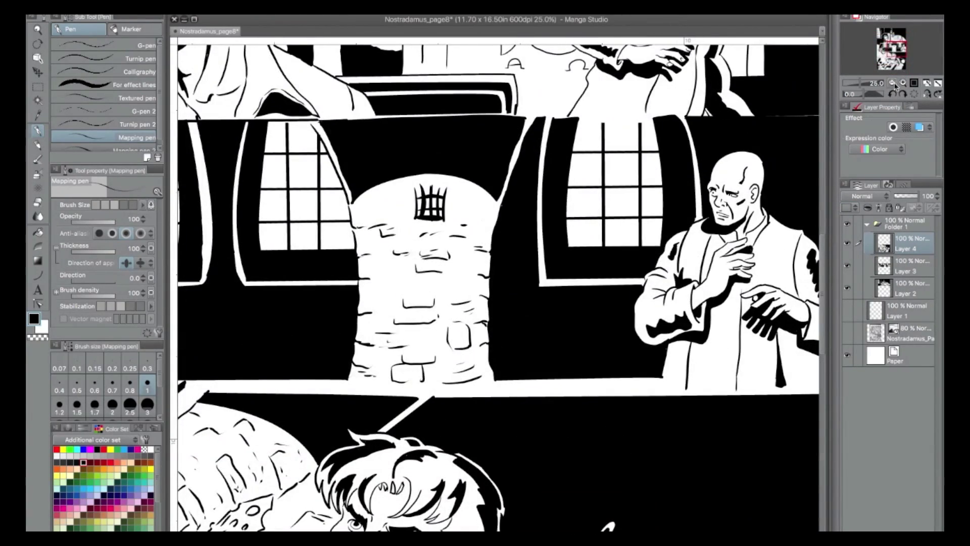
{"action": "left_click", "coordinate": [893, 83]}
{"action": "key", "text": "ctrl+plus"}
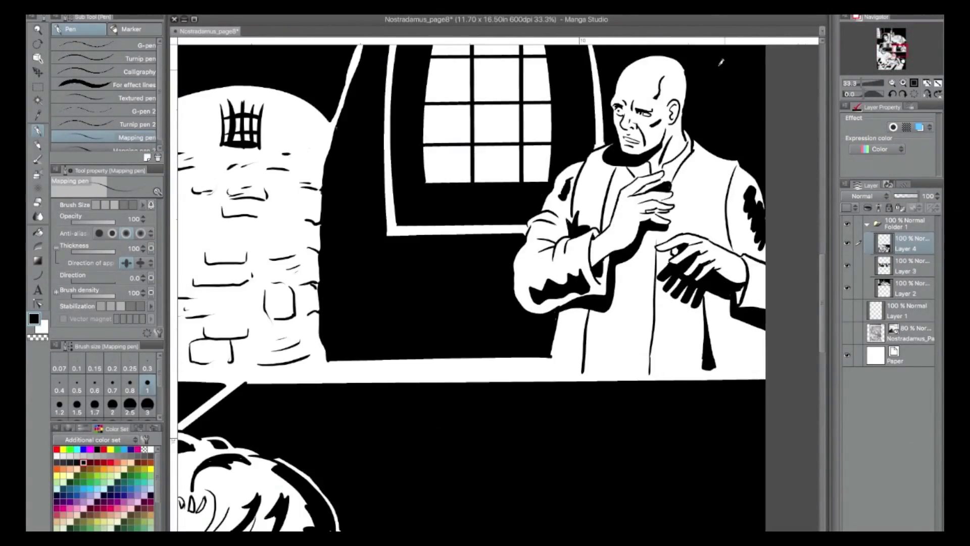
{"action": "left_click", "coordinate": [904, 82]}
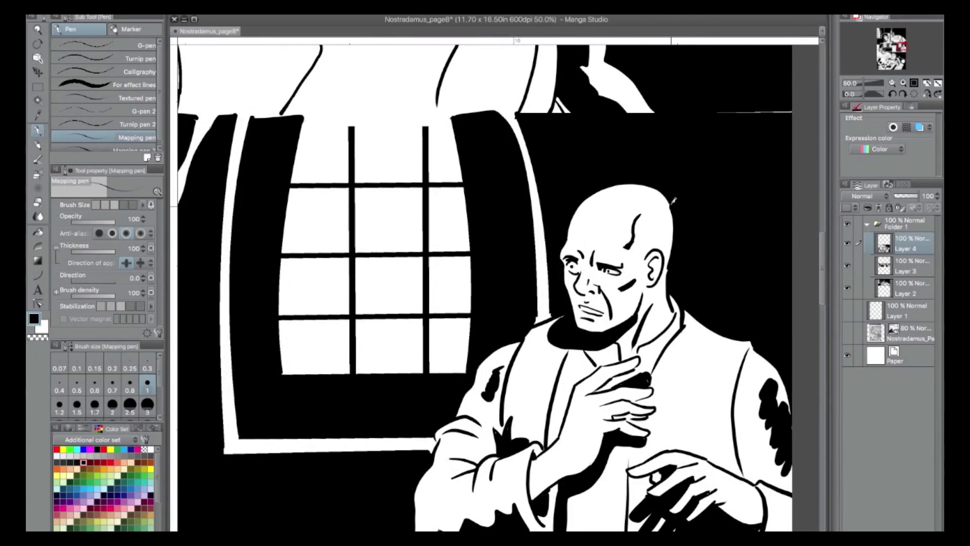
Touch up the bald man's brow and eye in the middle panel and the black under his nose in the top panel.
{"action": "key", "text": "ctrl+plus"}
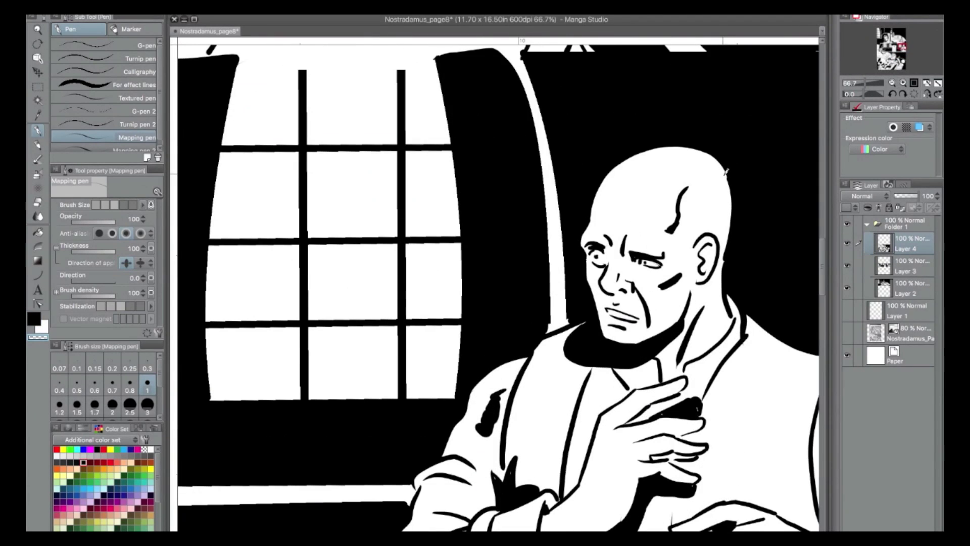
{"action": "left_click", "coordinate": [35, 318]}
{"action": "left_click_drag", "start_coordinate": [605, 241], "coordinate": [609, 253]}
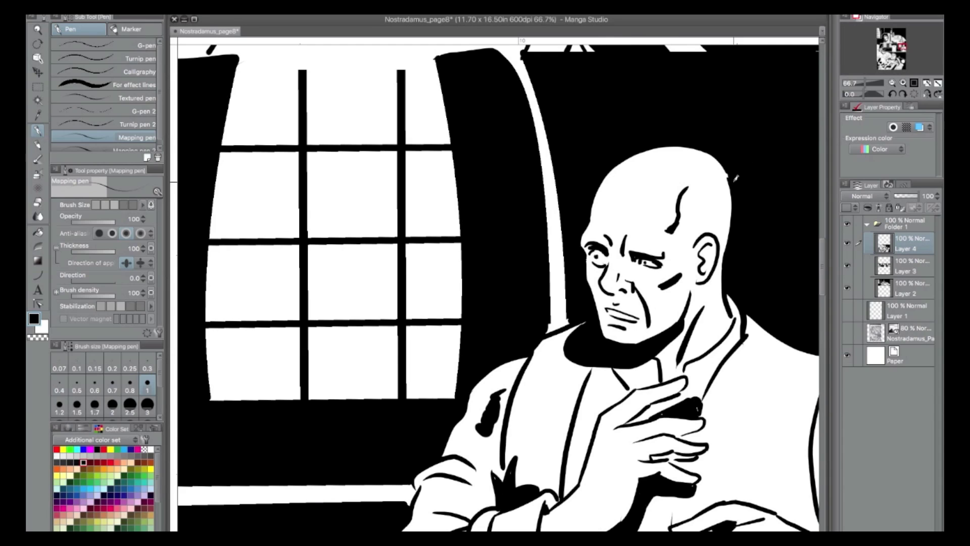
{"action": "left_click", "coordinate": [892, 82]}
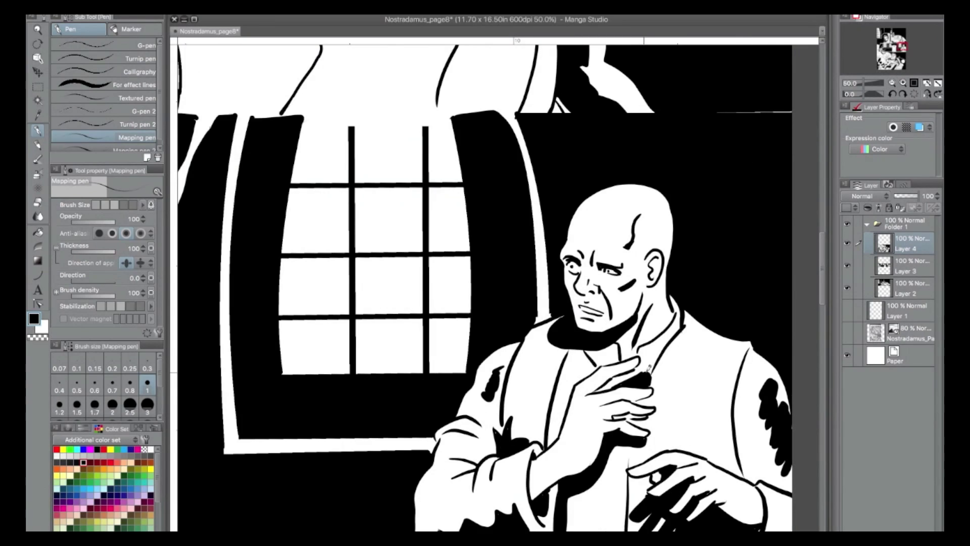
{"action": "left_click", "coordinate": [892, 82]}
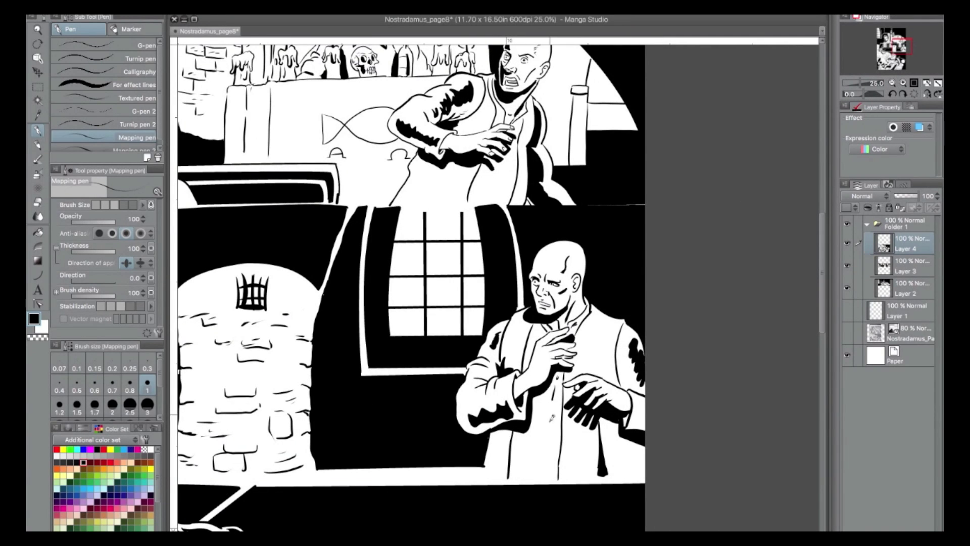
{"action": "left_click", "coordinate": [903, 84]}
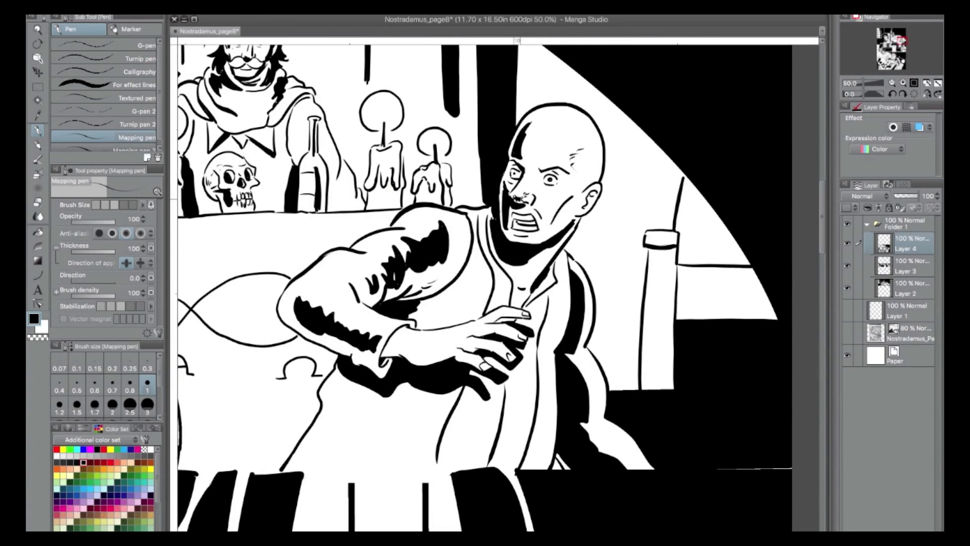
{"action": "left_click_drag", "start_coordinate": [513, 194], "coordinate": [522, 199]}
Add a new raster layer directly above Layer 4 and set black as the drawing colour.
{"action": "left_click", "coordinate": [43, 330]}
{"action": "left_click", "coordinate": [896, 227]}
{"action": "key", "text": "super+shift+n"}
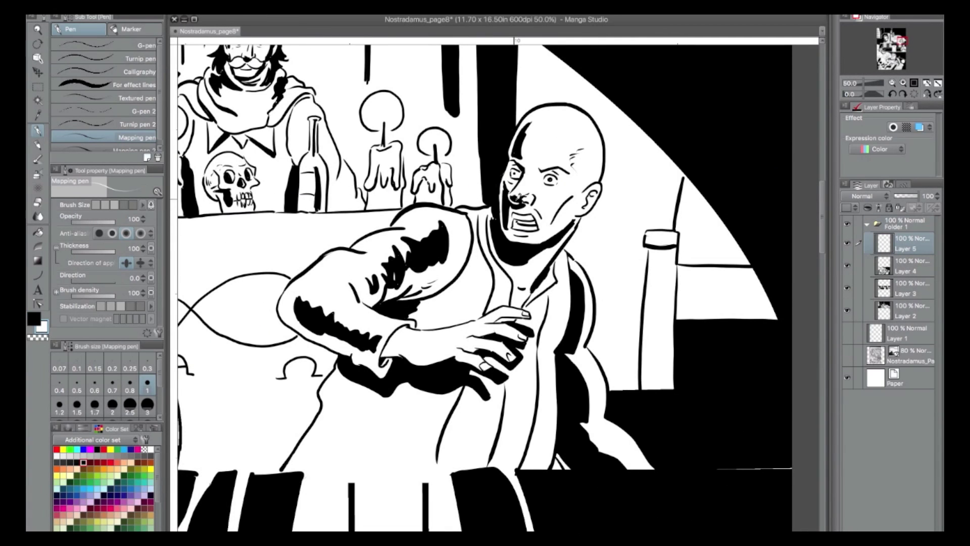
{"action": "key", "text": "x"}
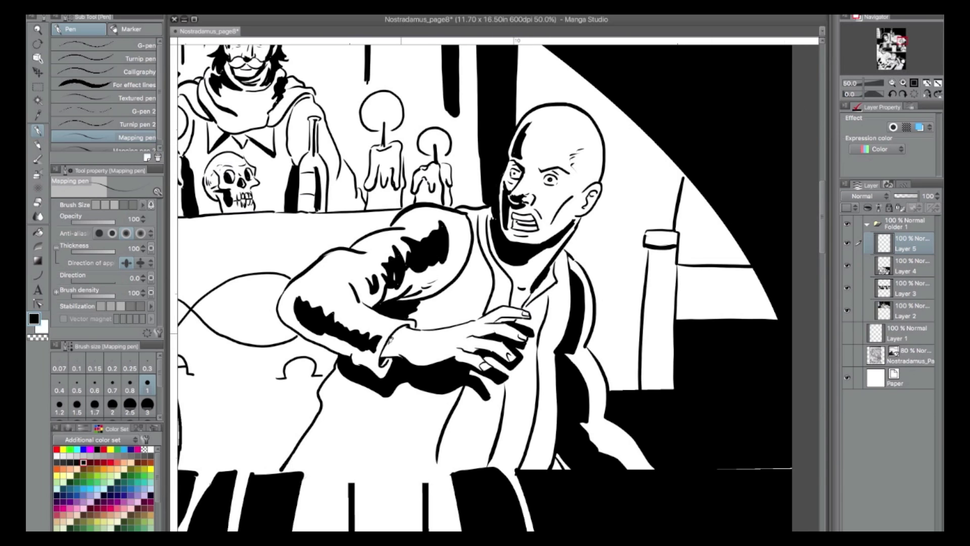
Examine the whole inked page at reduced magnification.
{"action": "left_click", "coordinate": [891, 82]}
{"action": "left_click", "coordinate": [892, 83]}
{"action": "left_click", "coordinate": [891, 82]}
{"action": "left_click", "coordinate": [892, 82]}
{"action": "left_click", "coordinate": [892, 83]}
{"action": "left_click", "coordinate": [892, 82]}
{"action": "mouse_move", "coordinate": [900, 65]}
{"action": "left_mouse_down"}
{"action": "mouse_move", "coordinate": [893, 72]}
{"action": "mouse_move", "coordinate": [882, 61]}
{"action": "left_mouse_up"}
{"action": "left_click", "coordinate": [903, 83]}
{"action": "left_click", "coordinate": [903, 83]}
{"action": "left_click", "coordinate": [890, 83]}
{"action": "left_click", "coordinate": [891, 82]}
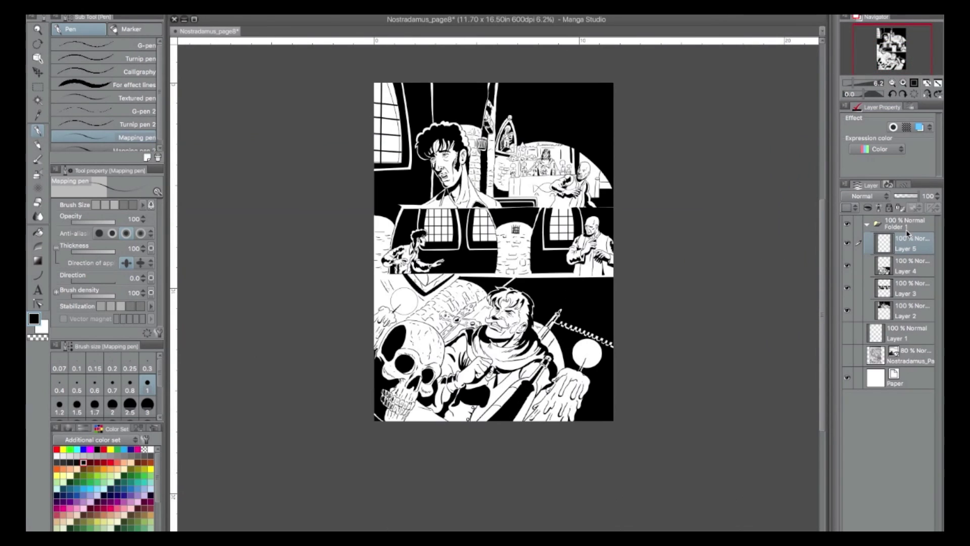
Move Layer 5 out of Folder 1, collapse the folder and add a new raster layer above Layer 5.
{"action": "left_click_drag", "start_coordinate": [903, 222], "coordinate": [903, 221]}
{"action": "left_click", "coordinate": [867, 246]}
{"action": "key", "text": "super+shift+n"}
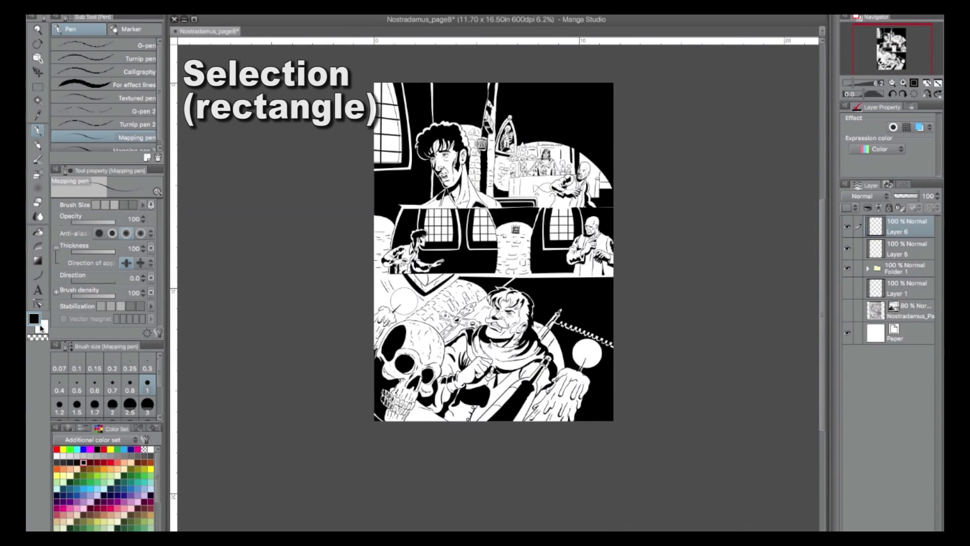
Fill a thin full-width rectangular strip between the first and second panels with white on Layer 6, and clear the selection.
{"action": "key", "text": "m"}
{"action": "left_click_drag", "start_coordinate": [369, 205], "coordinate": [617, 209]}
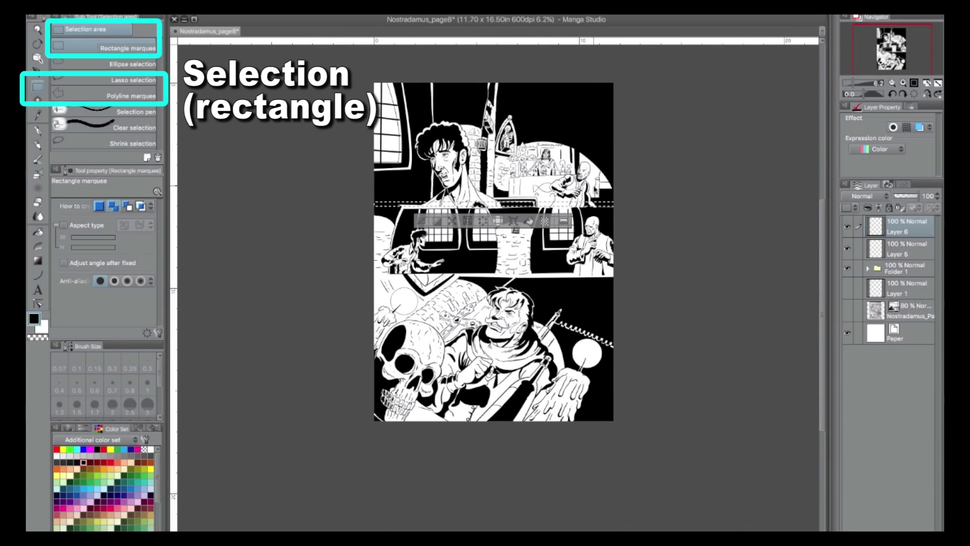
{"action": "key", "text": "g"}
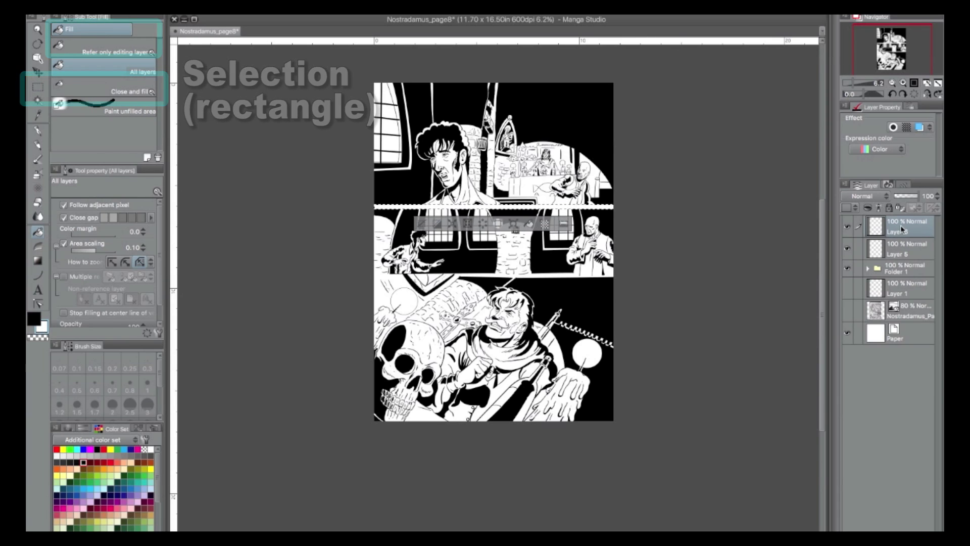
{"action": "key", "text": "super+d"}
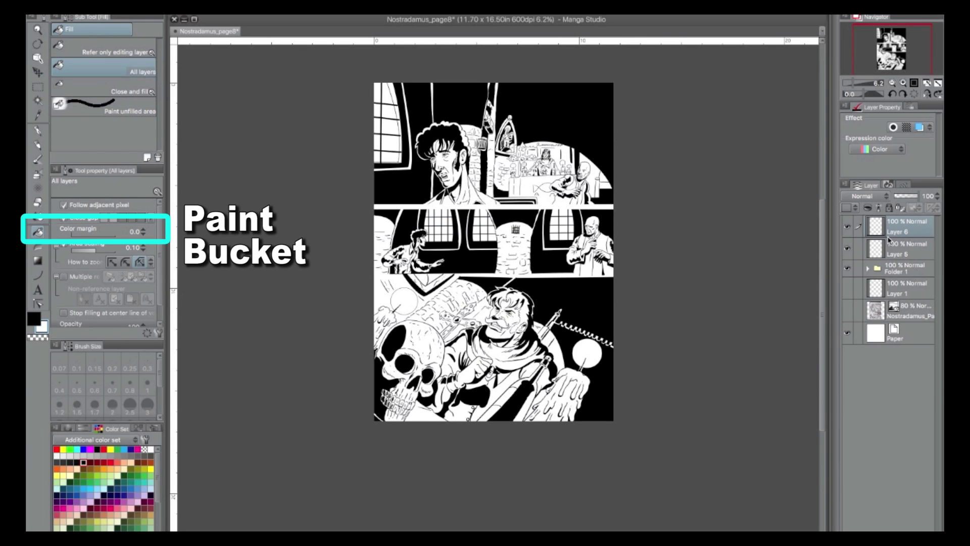
Duplicate Layer 6 and shift the copied white strip straight down to the gap between the second and third panels.
{"action": "right_click", "coordinate": [899, 229]}
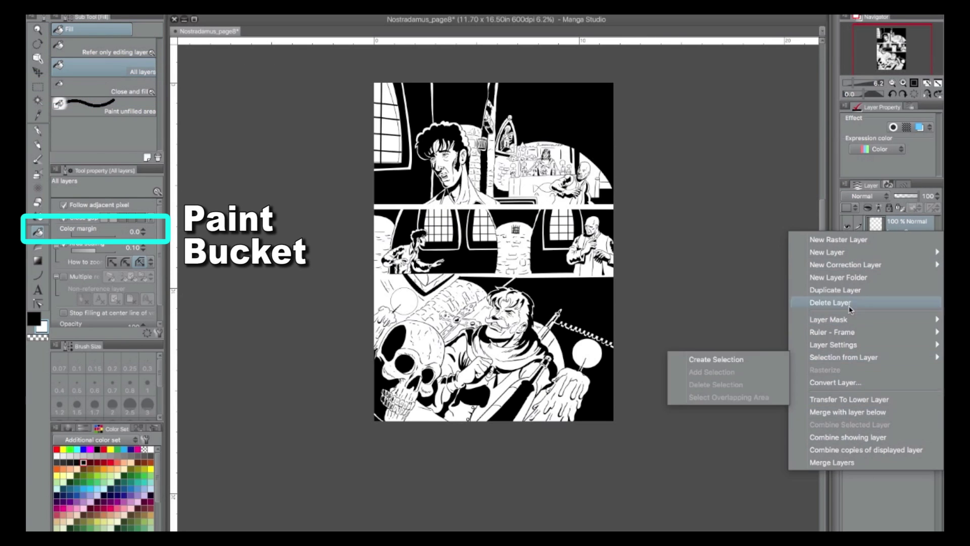
{"action": "left_click", "coordinate": [838, 293]}
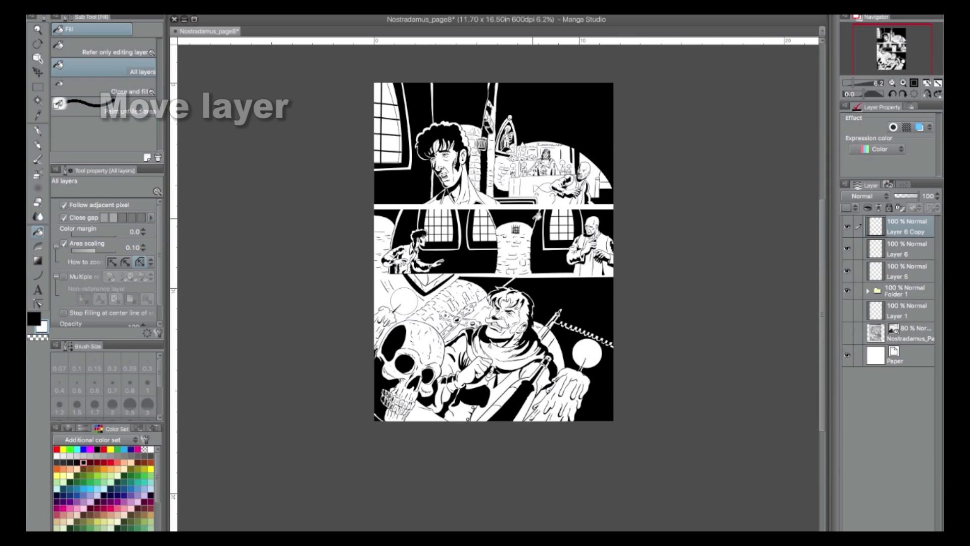
{"action": "left_click", "coordinate": [38, 72]}
{"action": "key", "text": "Down"}
{"action": "key", "text": "Down"}
{"action": "key", "text": "Down"}
{"action": "key", "text": "Down"}
{"action": "key", "text": "Down"}
{"action": "key", "text": "Down"}
{"action": "key", "text": "Down"}
{"action": "key", "text": "Down"}
{"action": "key", "text": "Down"}
{"action": "key", "text": "Down"}
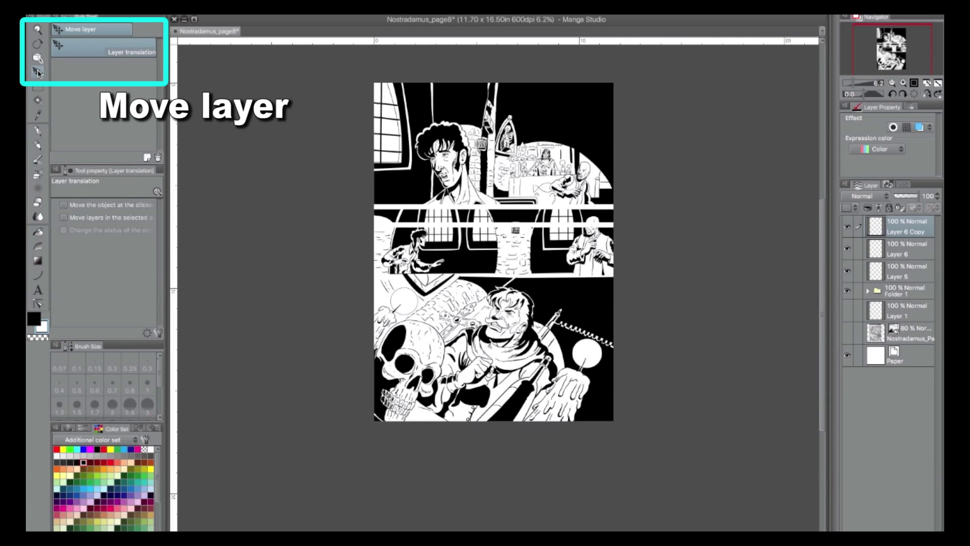
{"action": "key", "text": "Down"}
{"action": "key", "text": "Down"}
{"action": "key", "text": "Down"}
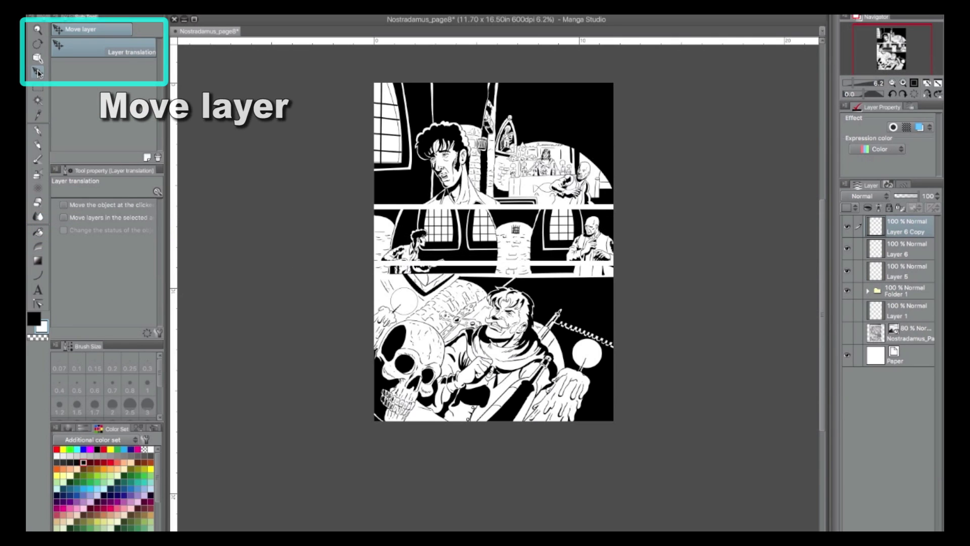
{"action": "key", "text": "Down"}
{"action": "key", "text": "Down"}
{"action": "key", "text": "Up"}
{"action": "key", "text": "Up"}
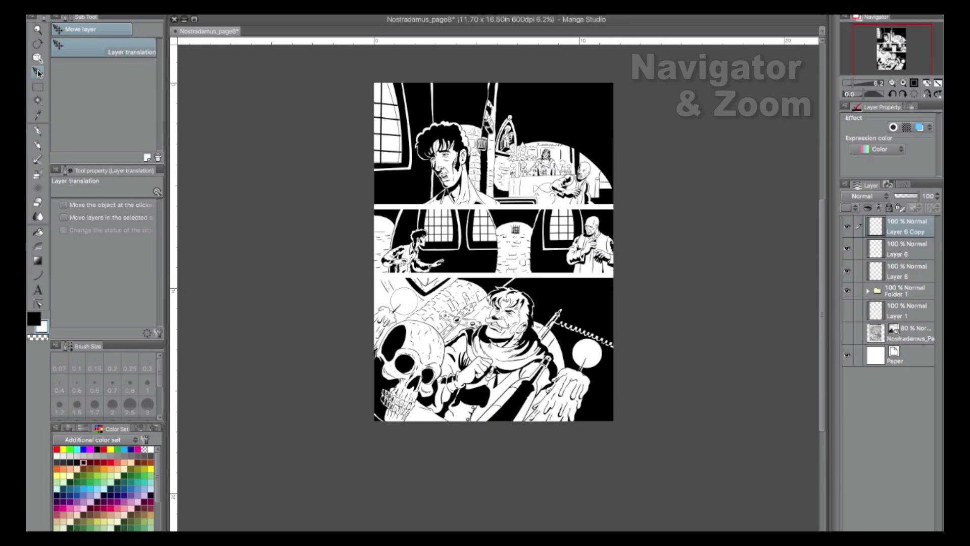
Create a layer folder above Folder 1, put Layer 6 Copy, Layer 6 and Layer 5 in it, and collapse it.
{"action": "left_click", "coordinate": [892, 83]}
{"action": "left_click", "coordinate": [903, 83]}
{"action": "left_click", "coordinate": [903, 84]}
{"action": "left_click_drag", "start_coordinate": [899, 68], "coordinate": [897, 62]}
{"action": "key", "text": "ctrl+g"}
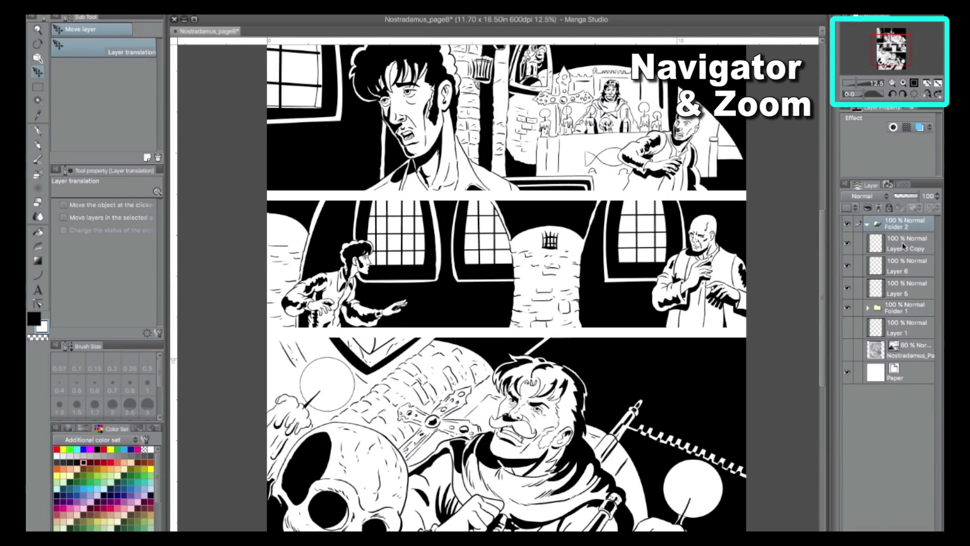
{"action": "left_click", "coordinate": [904, 287], "text": "shift"}
{"action": "left_click_drag", "start_coordinate": [907, 248], "coordinate": [884, 225]}
{"action": "left_click", "coordinate": [867, 223]}
Rename Folder 1 as "ink" and Folder 2 as "correction".
{"action": "double_click", "coordinate": [898, 245]}
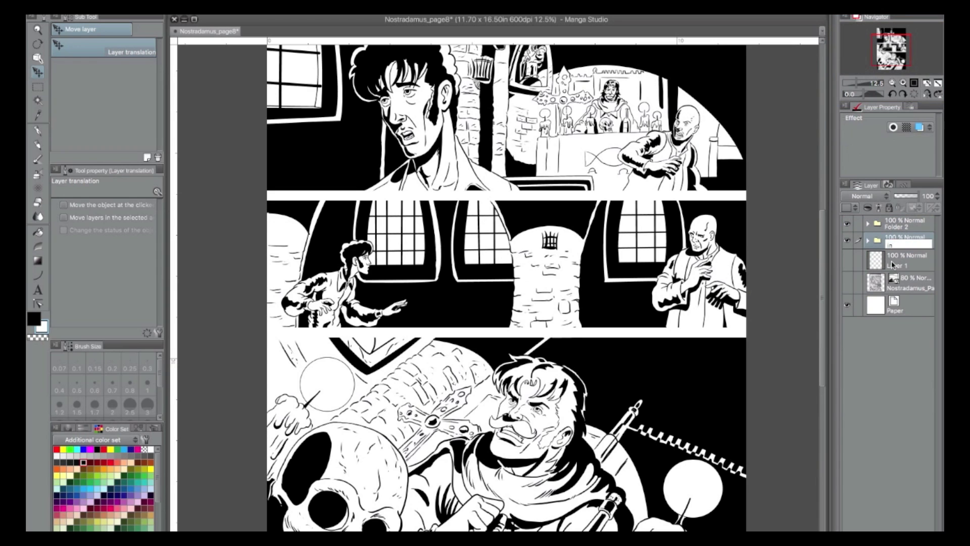
{"action": "double_click", "coordinate": [898, 227]}
{"action": "type", "text": "correction"}
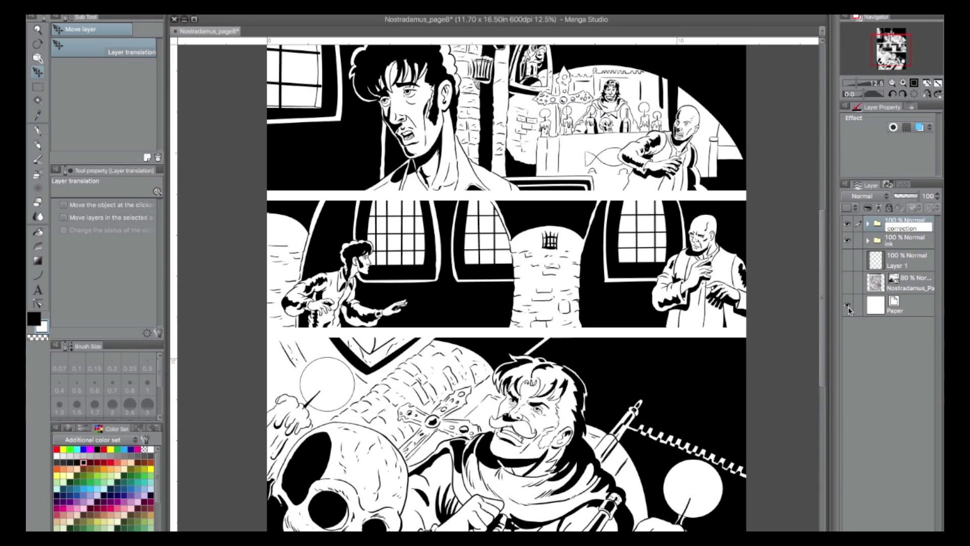
{"action": "key", "text": "Return"}
Compare the pencil sketch and Layer 1 with the finished inks by toggling the visibility of both layers and both folders.
{"action": "left_click", "coordinate": [847, 240]}
{"action": "left_click", "coordinate": [847, 223]}
{"action": "left_click", "coordinate": [848, 260]}
{"action": "left_click", "coordinate": [848, 283]}
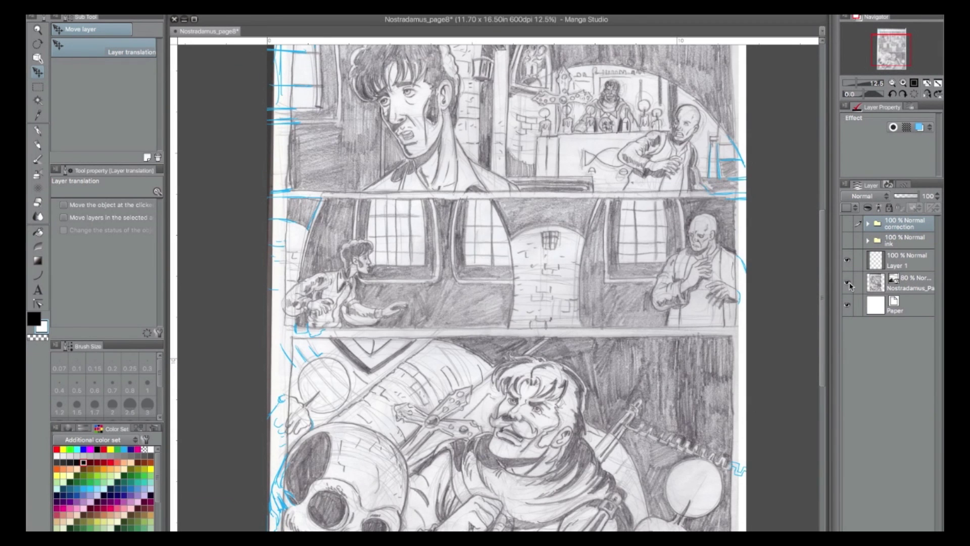
{"action": "left_click_drag", "start_coordinate": [858, 84], "coordinate": [854, 84]}
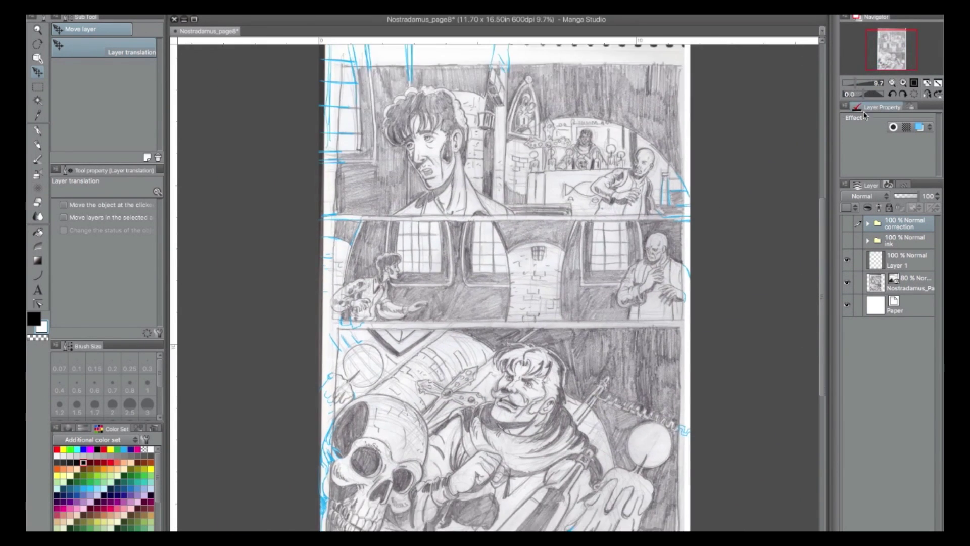
{"action": "left_click_drag", "start_coordinate": [847, 222], "coordinate": [849, 292]}
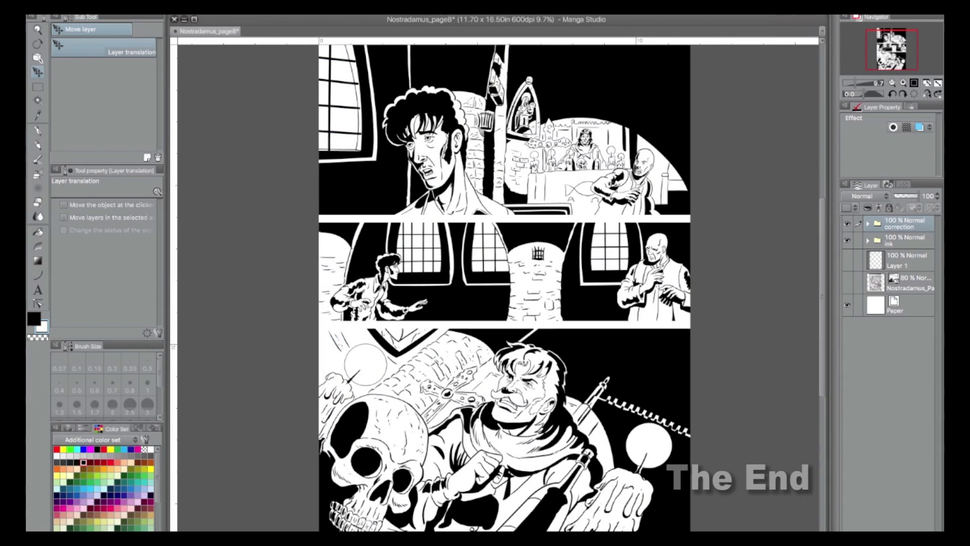